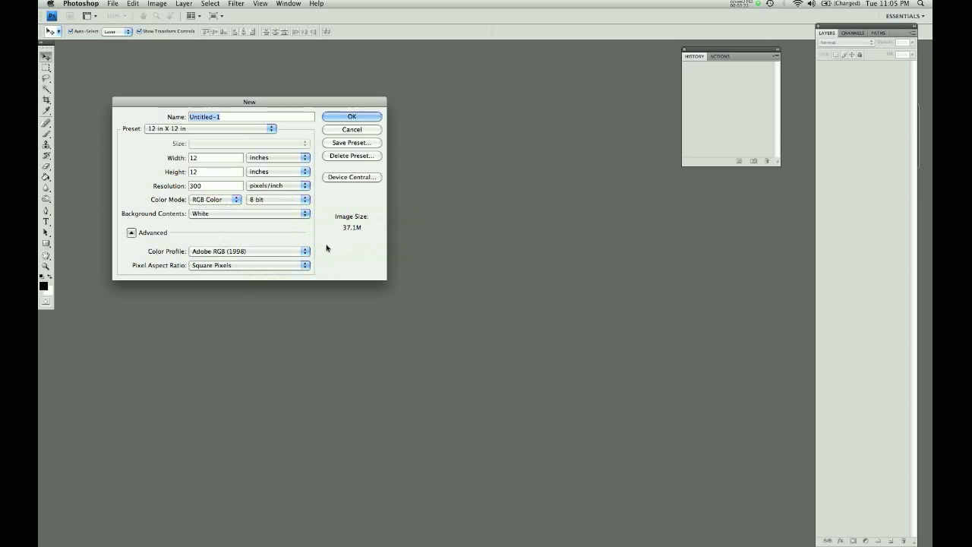
Step: Create a 12 x 12 inch RGB document at 300 pixels/inch with a white background, and open p3 valentine faint heart.jpg
{"action": "left_click", "coordinate": [343, 117]}
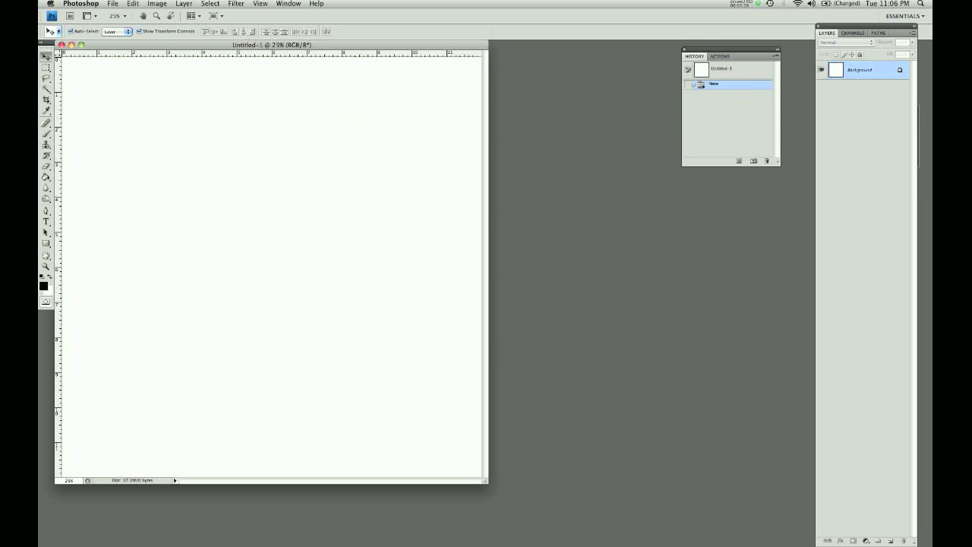
{"action": "mouse_move", "coordinate": [492, 546]}
{"action": "key", "text": "super+o"}
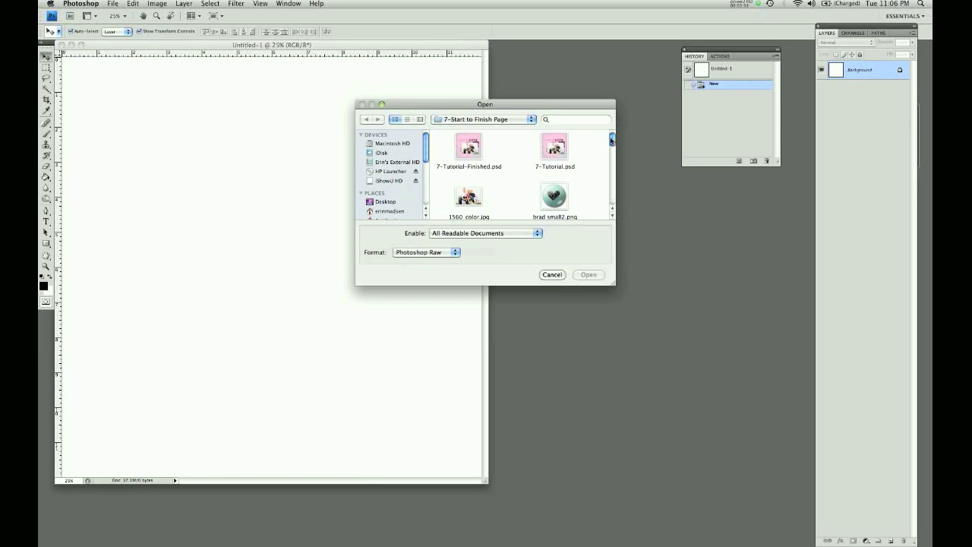
{"action": "left_click_drag", "start_coordinate": [611, 139], "coordinate": [611, 176]}
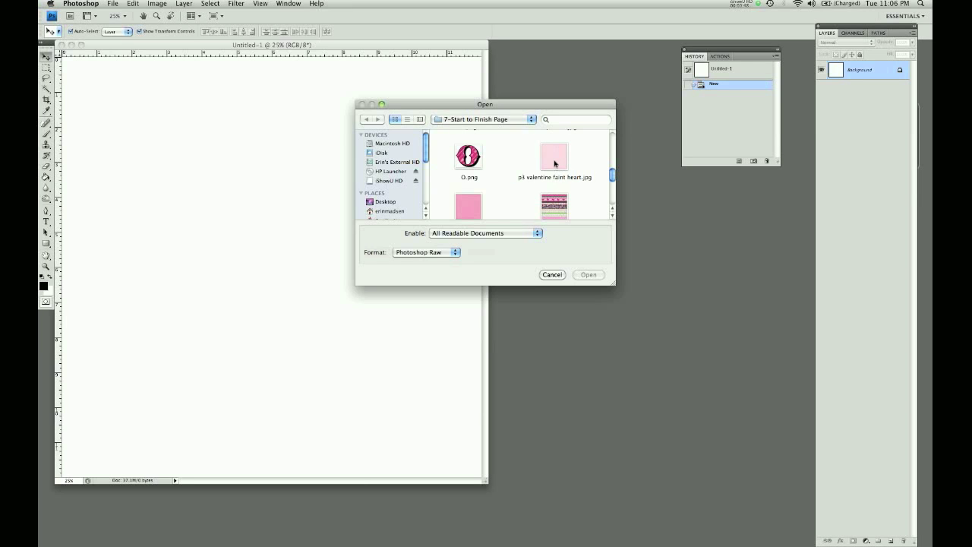
{"action": "double_click", "coordinate": [554, 160]}
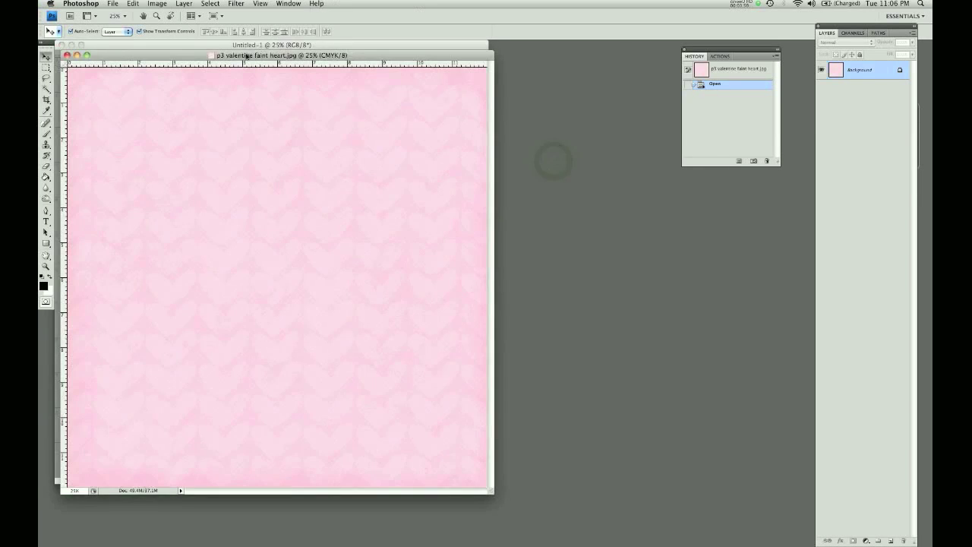
Step: Copy the faint heart paper into the new document as a layer covering the page, and close the paper's source file
{"action": "left_click_drag", "start_coordinate": [246, 56], "coordinate": [461, 59]}
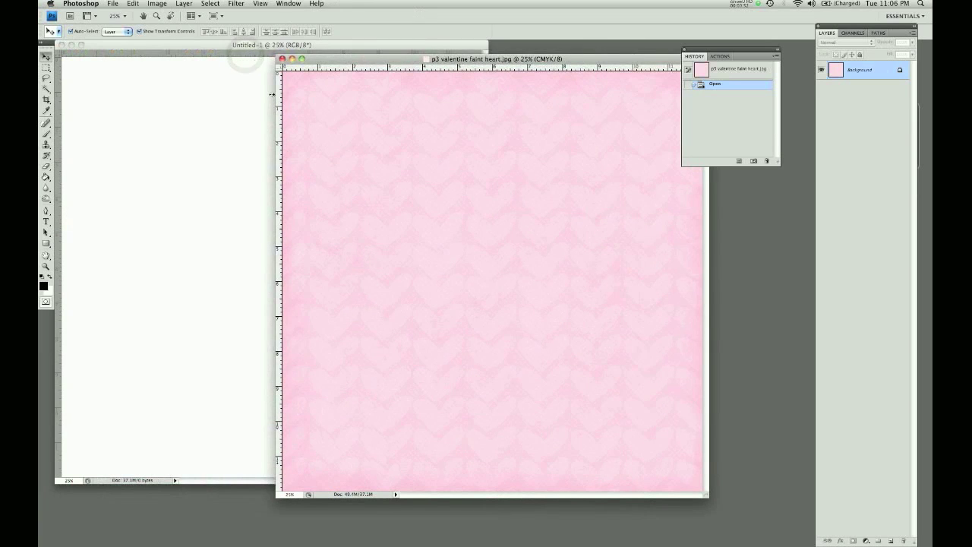
{"action": "left_click_drag", "start_coordinate": [306, 90], "coordinate": [127, 84]}
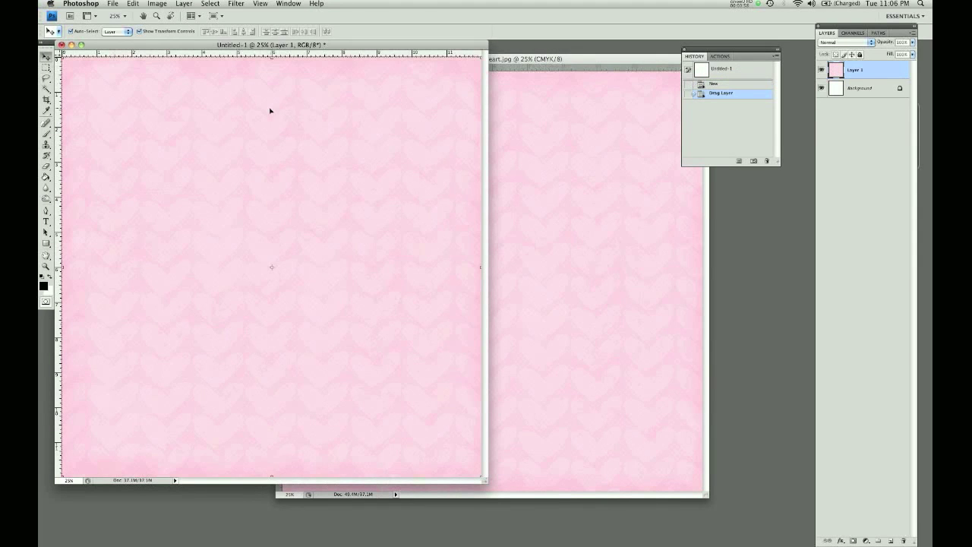
{"action": "left_click", "coordinate": [569, 132]}
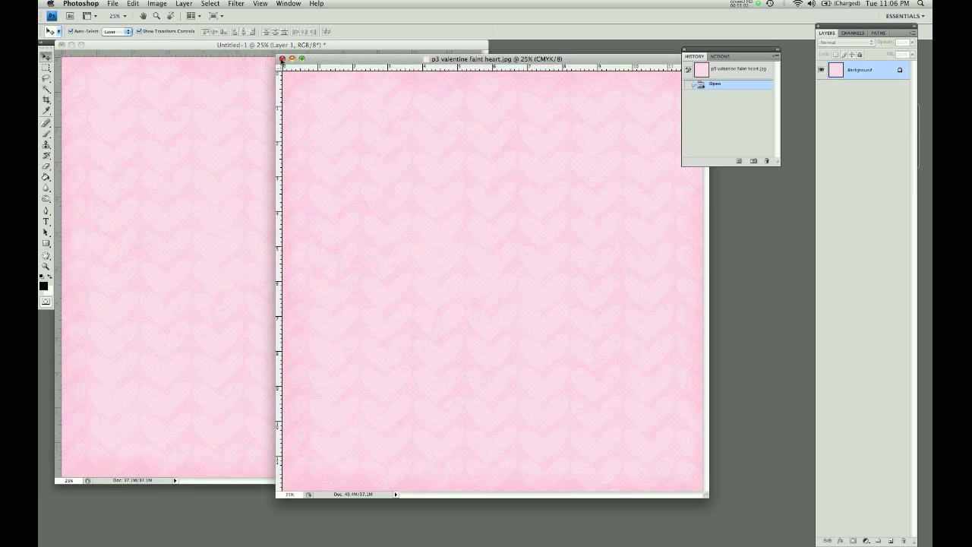
{"action": "left_click", "coordinate": [281, 59]}
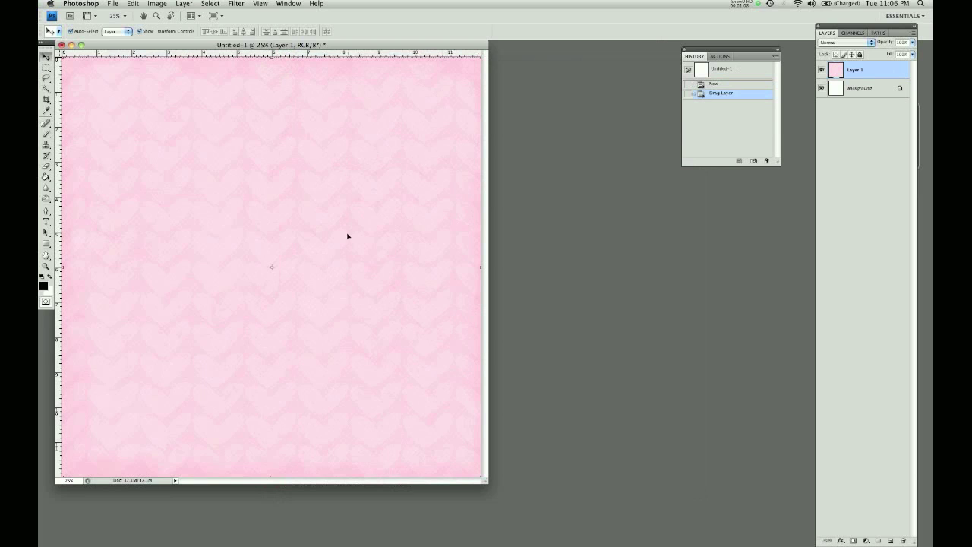
Step: Display the grid over the pink heart page
{"action": "left_click_drag", "start_coordinate": [410, 45], "coordinate": [420, 51]}
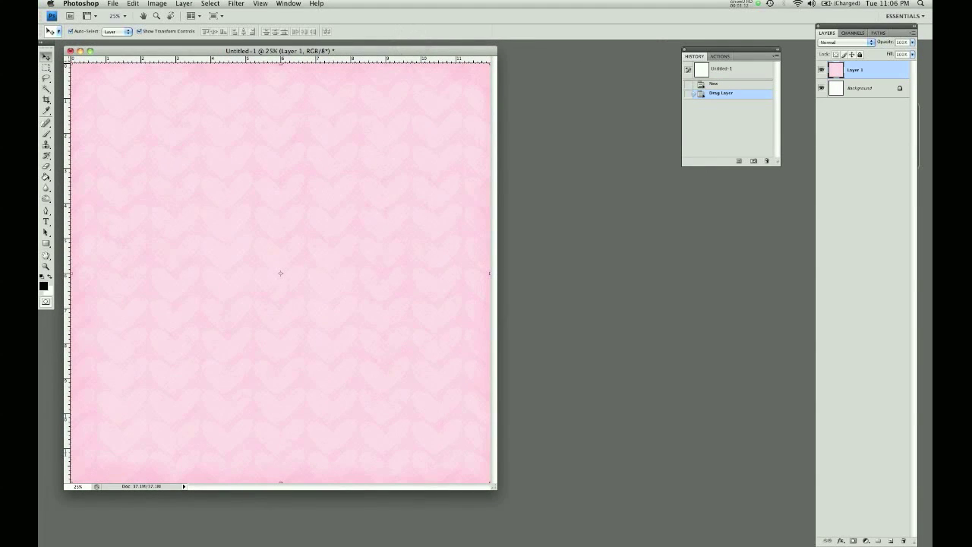
{"action": "left_click", "coordinate": [86, 20]}
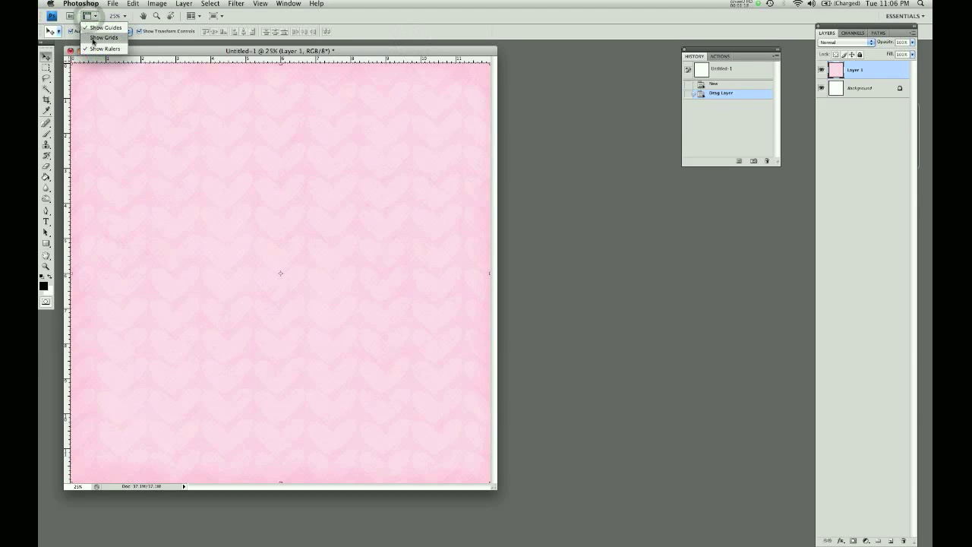
{"action": "left_click", "coordinate": [104, 37]}
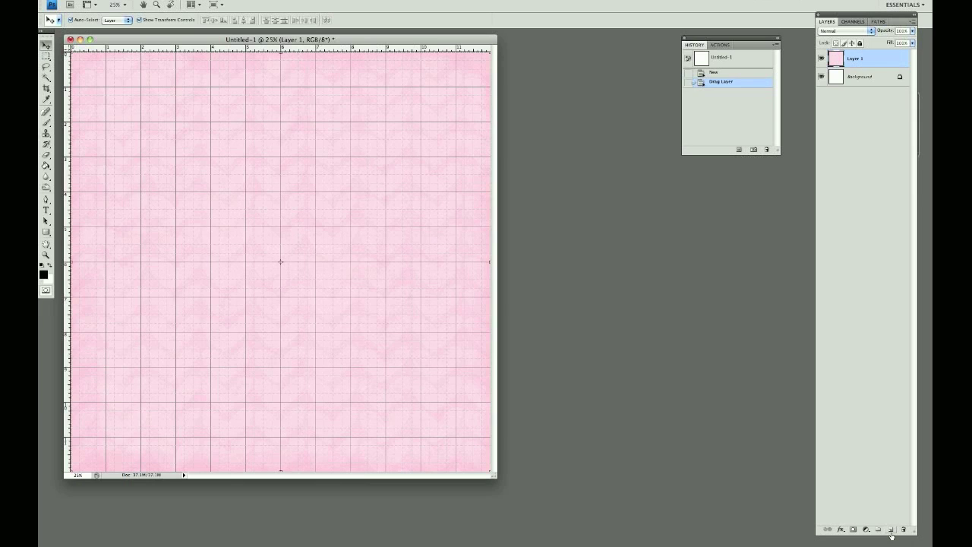
Step: On a new layer, select a fixed 3 x 3 inch square starting 4 inches across and 8 inches down, and fill it black
{"action": "left_click", "coordinate": [890, 532]}
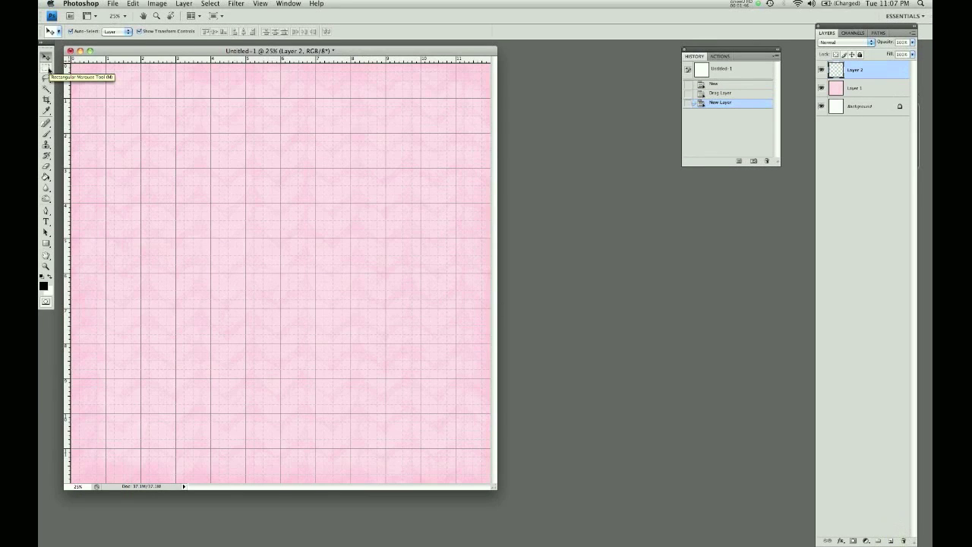
{"action": "left_click", "coordinate": [47, 68]}
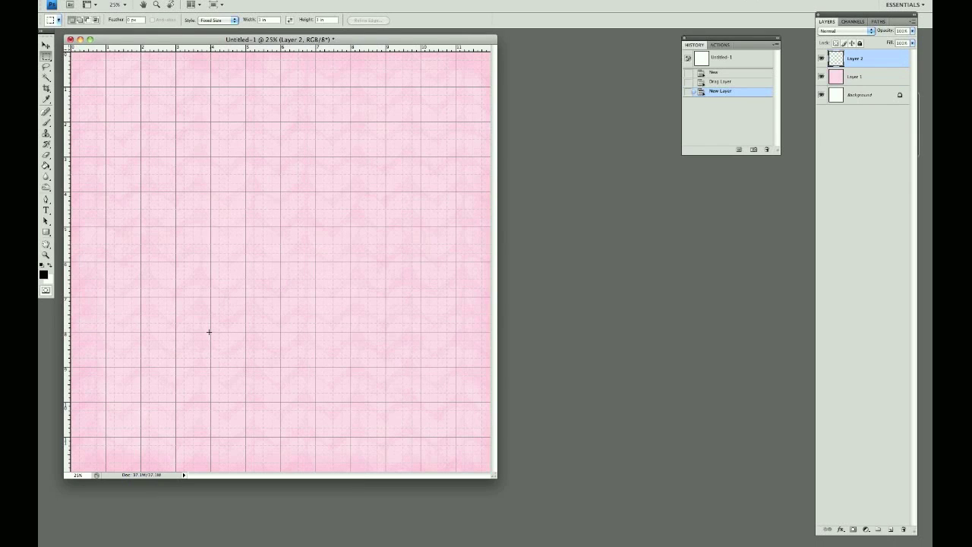
{"action": "left_click", "coordinate": [208, 332]}
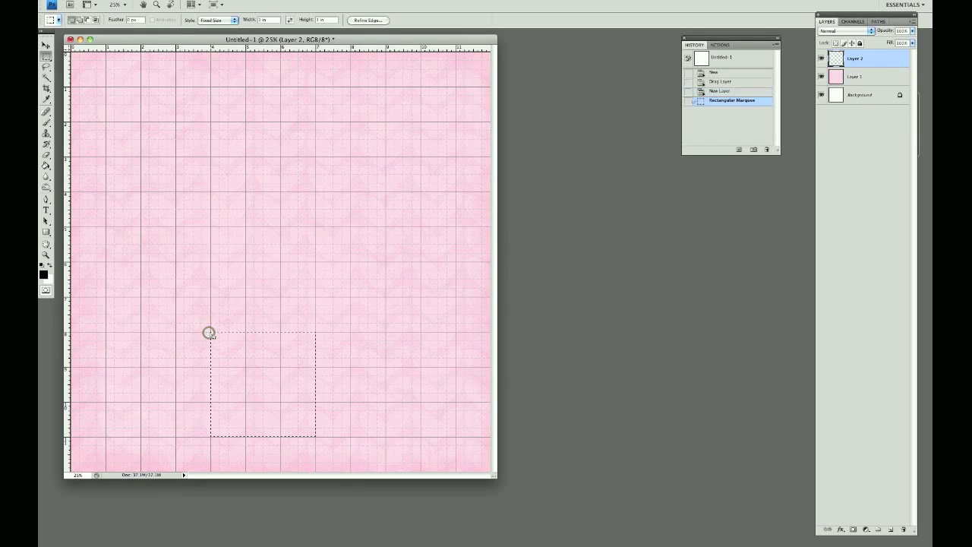
{"action": "key", "text": "g"}
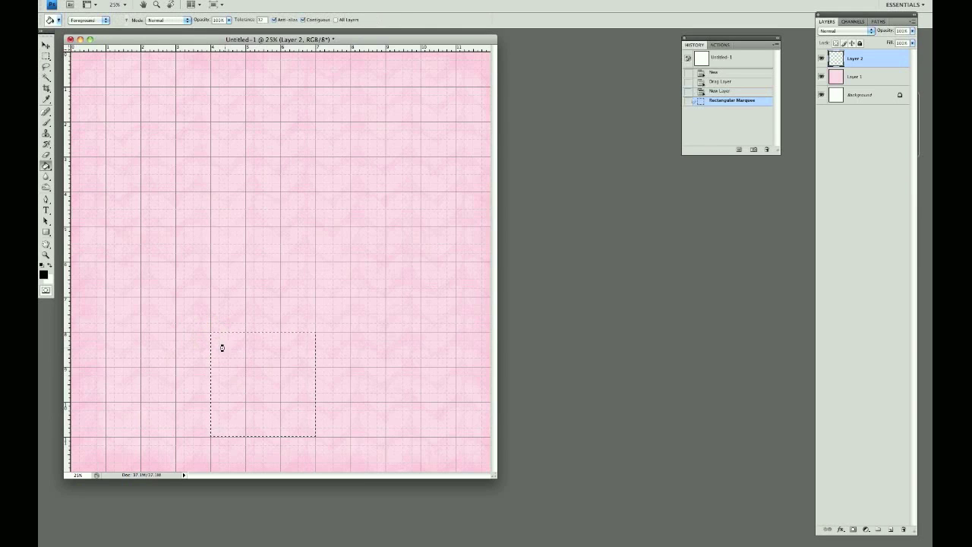
{"action": "left_click", "coordinate": [221, 346]}
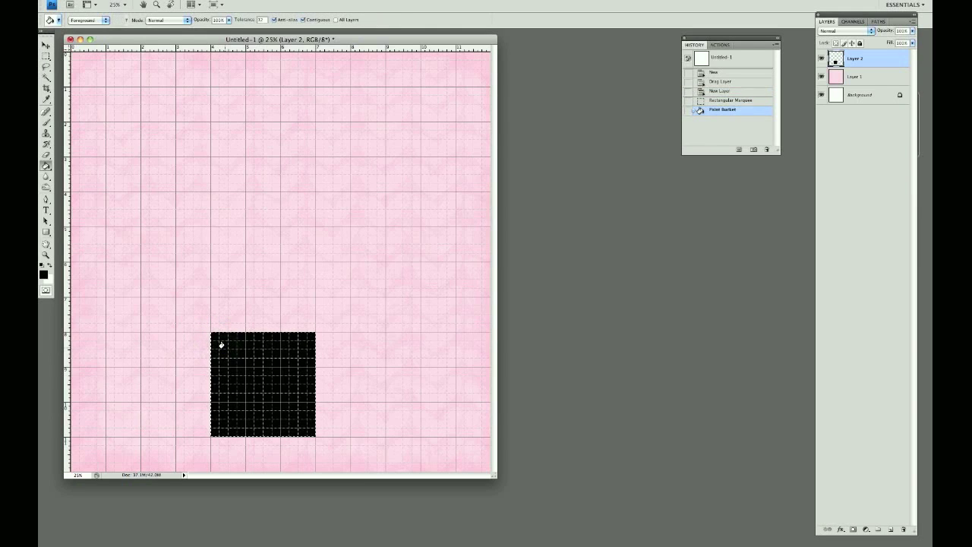
Step: On another new layer, add a black 3 inch square half an inch to the right of the first, aligned with its top edge
{"action": "left_click", "coordinate": [891, 529]}
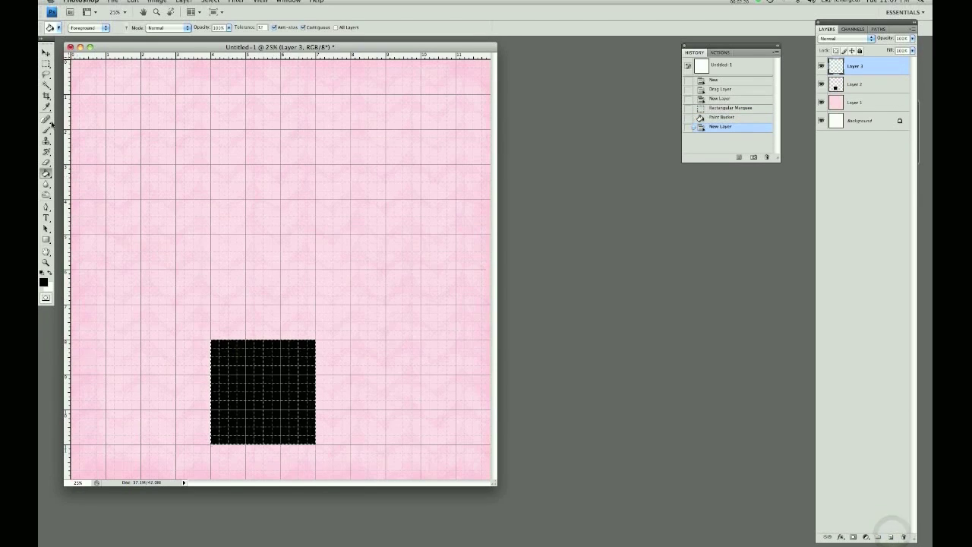
{"action": "left_click", "coordinate": [45, 68]}
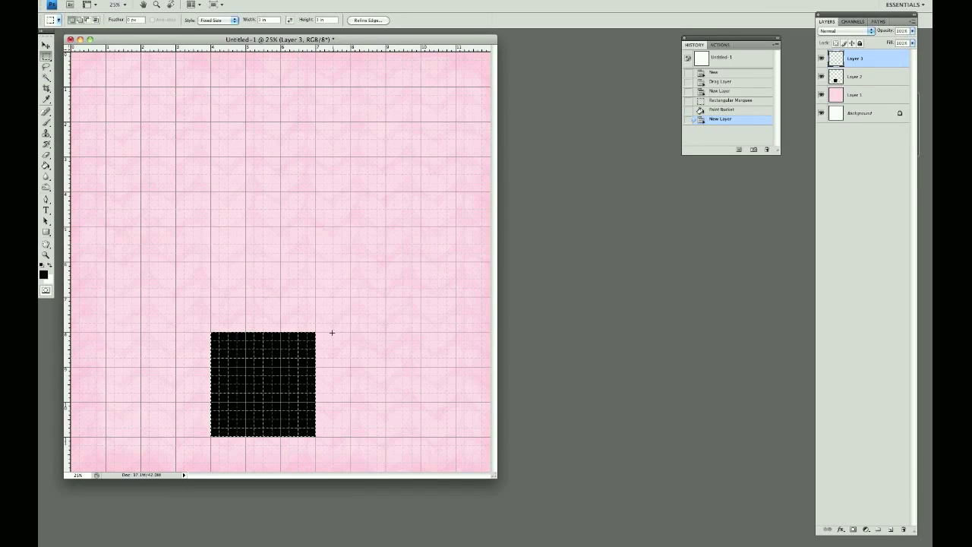
{"action": "left_click", "coordinate": [331, 332]}
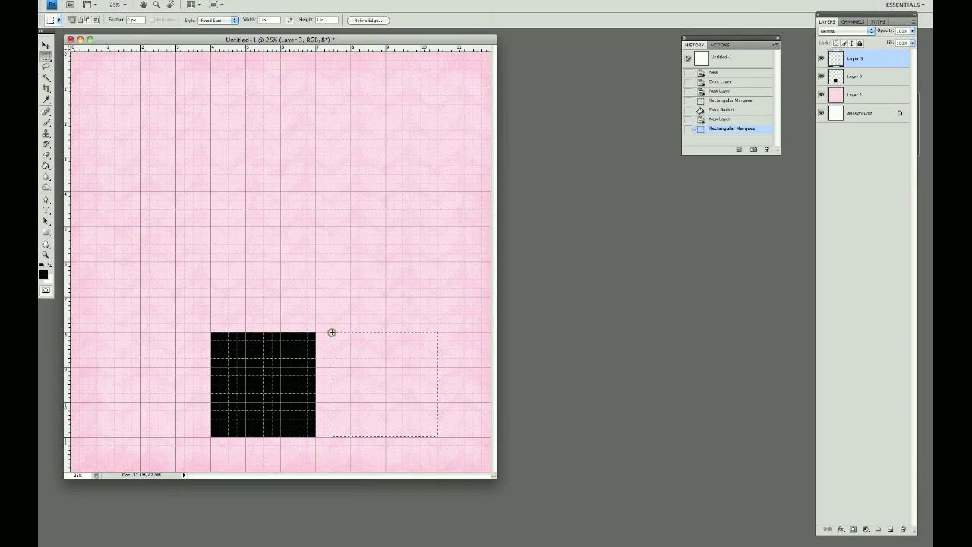
{"action": "key", "text": "g"}
{"action": "left_click", "coordinate": [353, 347]}
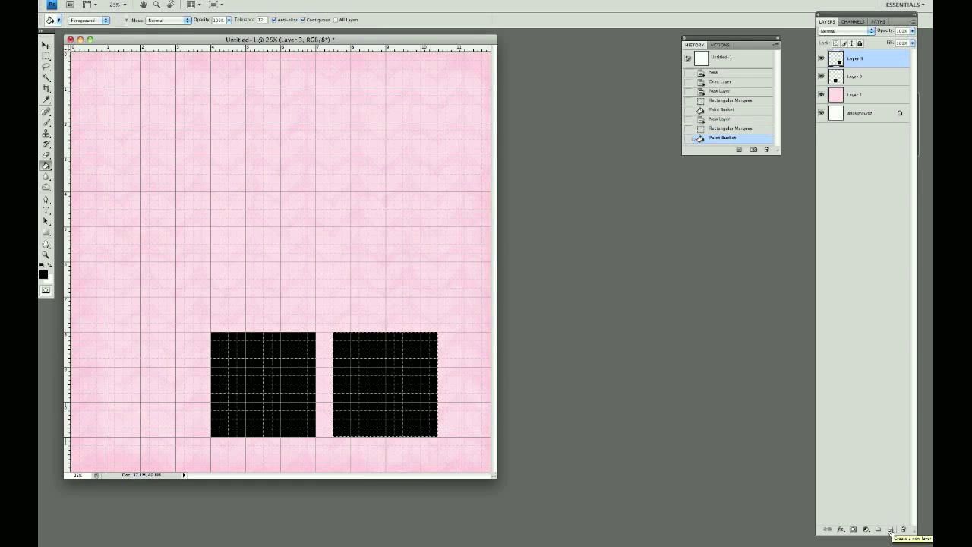
Step: On a new layer, add a black 3 inch square half an inch above the first one, starting 4.5 inches down the page
{"action": "left_click", "coordinate": [891, 530]}
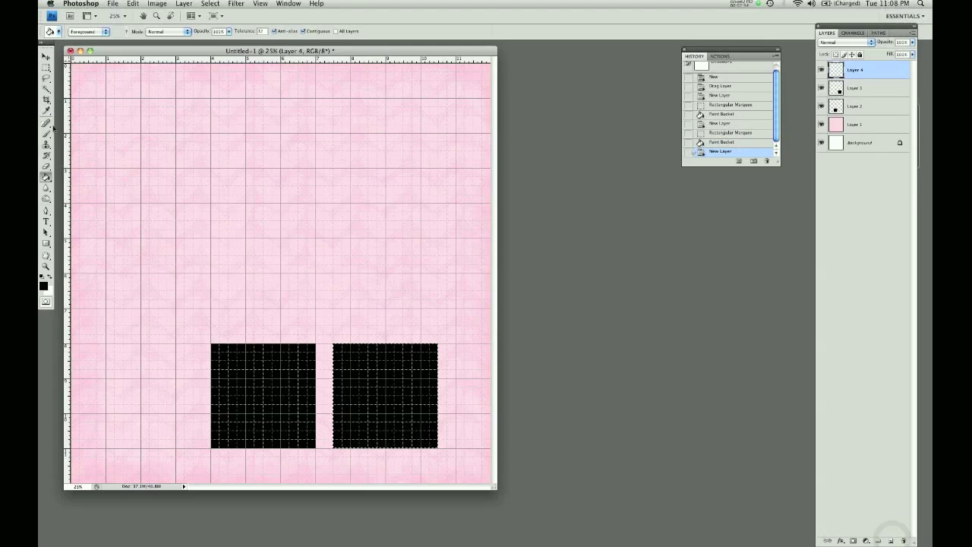
{"action": "left_click", "coordinate": [47, 68]}
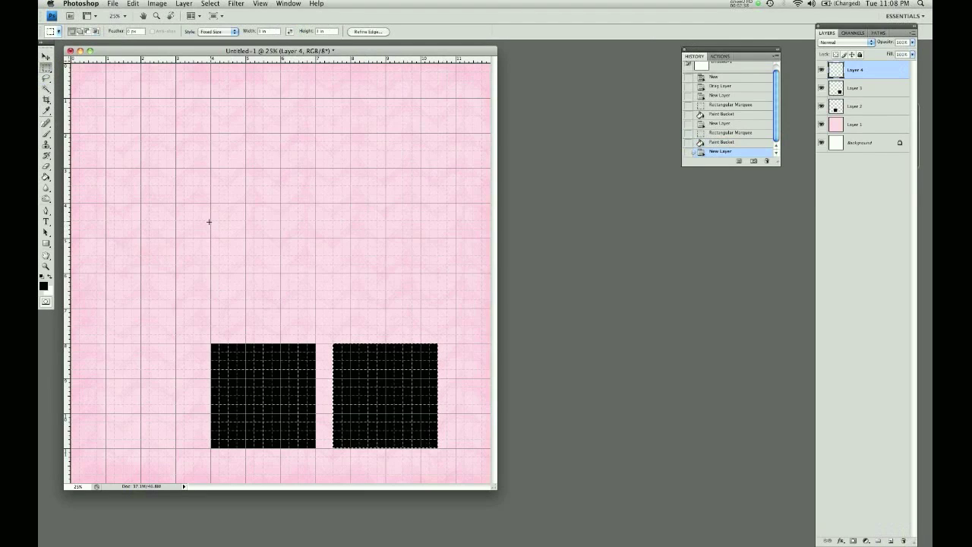
{"action": "left_click", "coordinate": [209, 221]}
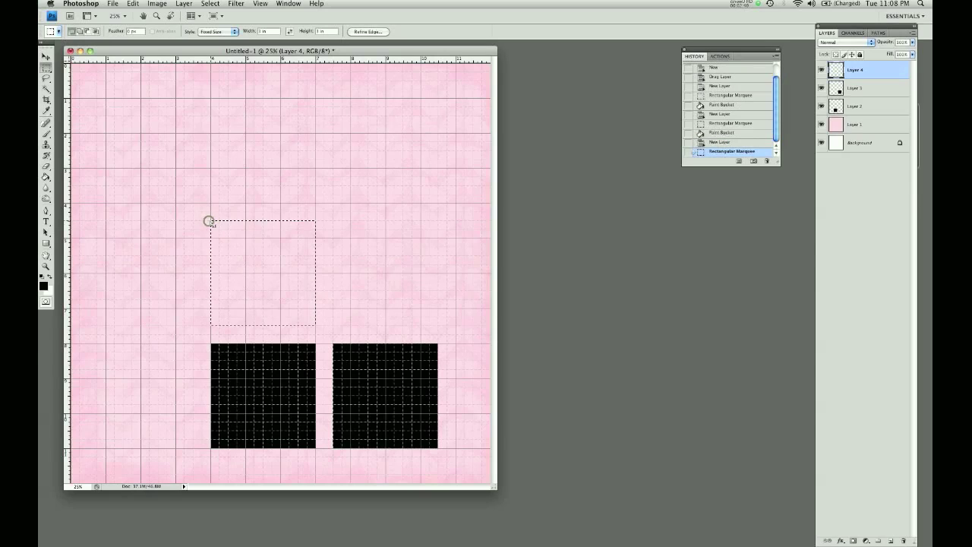
{"action": "key", "text": "g"}
{"action": "left_click", "coordinate": [233, 241]}
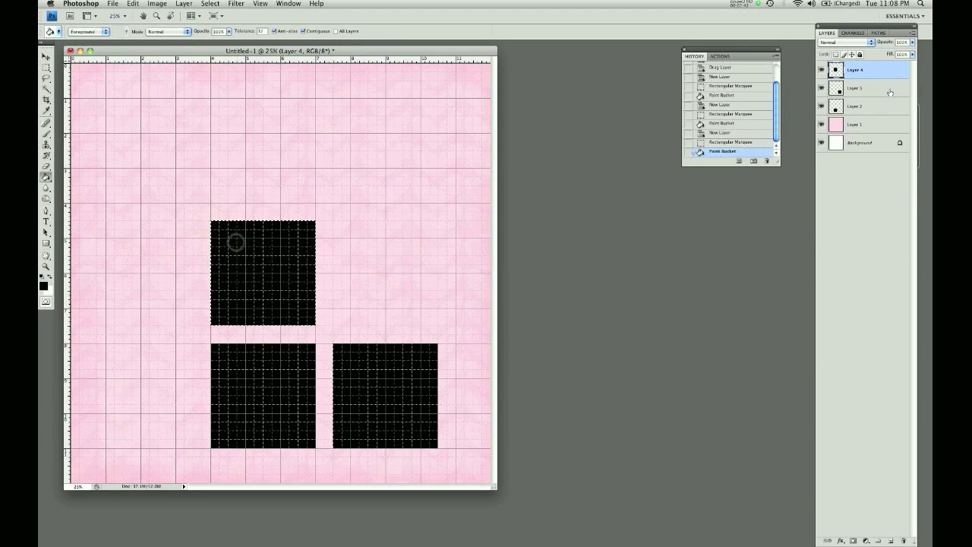
Step: On a new layer, complete the two-by-two block with a black 3 inch square at 7.5 inches across and 4.5 inches down
{"action": "left_click", "coordinate": [890, 531]}
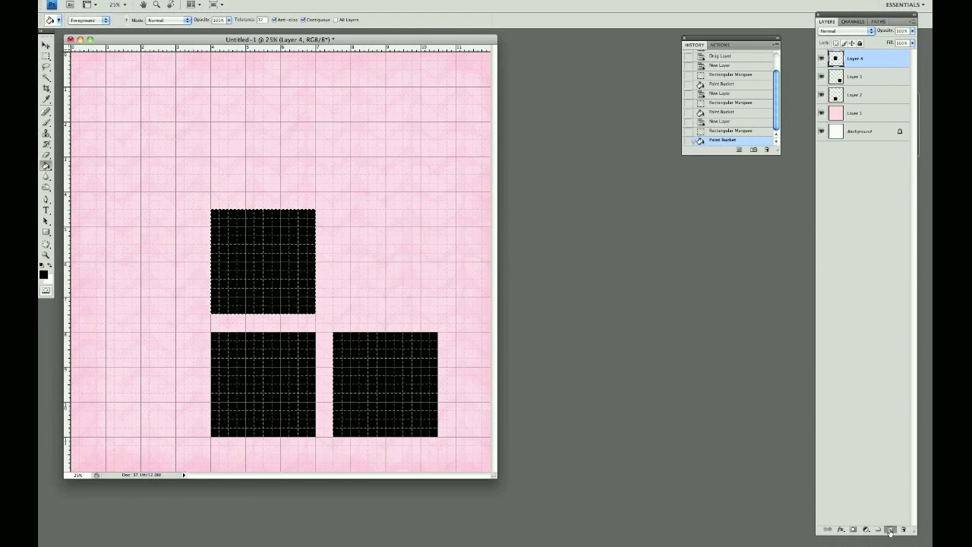
{"action": "left_click", "coordinate": [47, 68]}
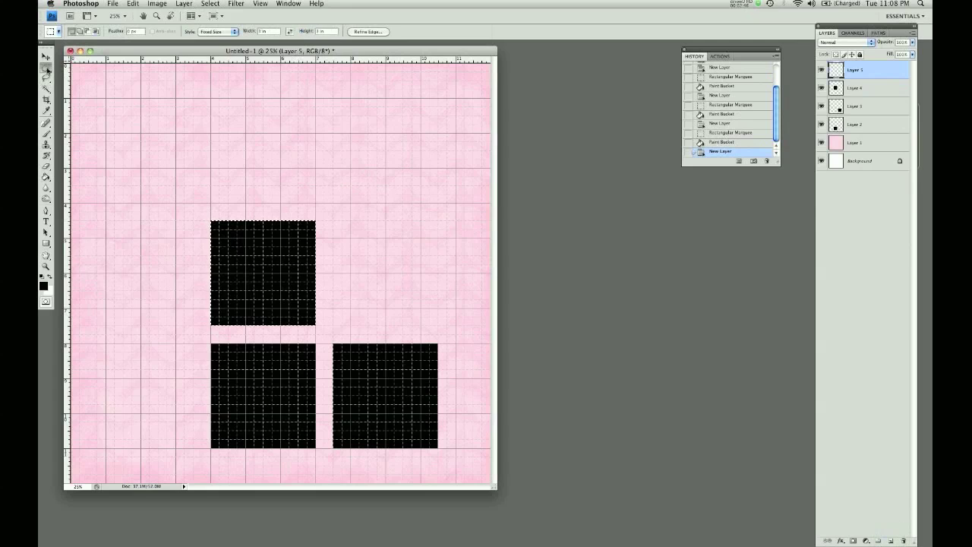
{"action": "left_click", "coordinate": [332, 221]}
{"action": "key", "text": "g"}
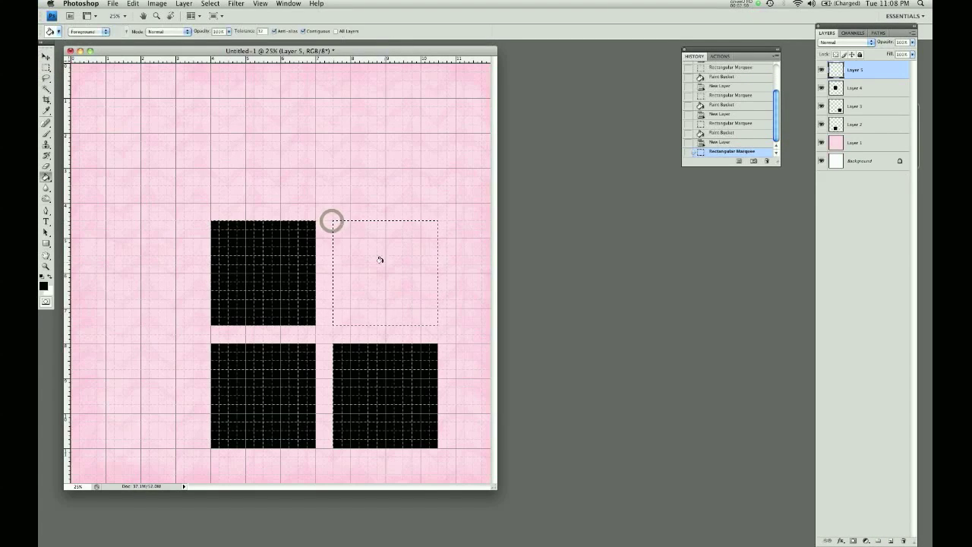
{"action": "left_click", "coordinate": [380, 260]}
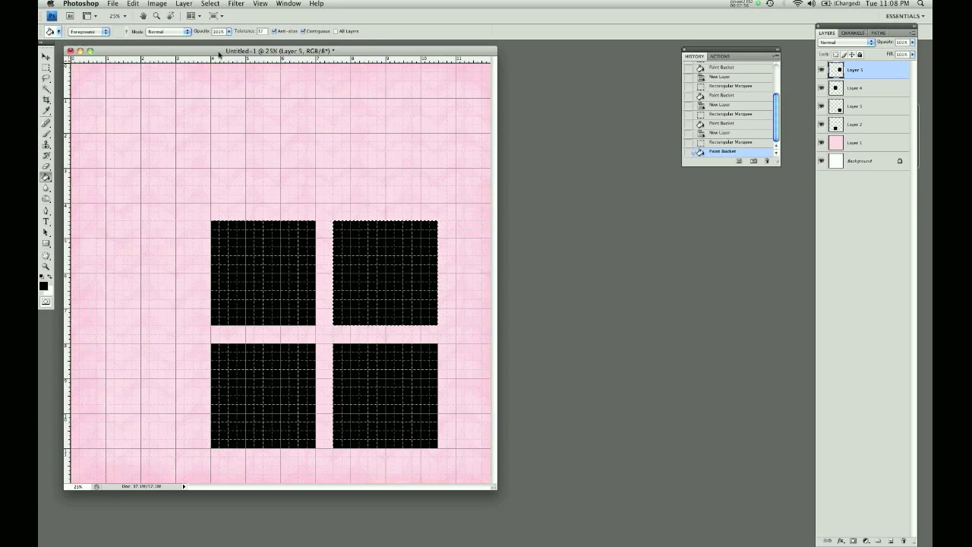
Step: Open the p13 valentine pink pattern, p15 valentine strip page, p21 valentine hearts and p22 valentine hugs and kisses JPG papers together
{"action": "left_click", "coordinate": [45, 56]}
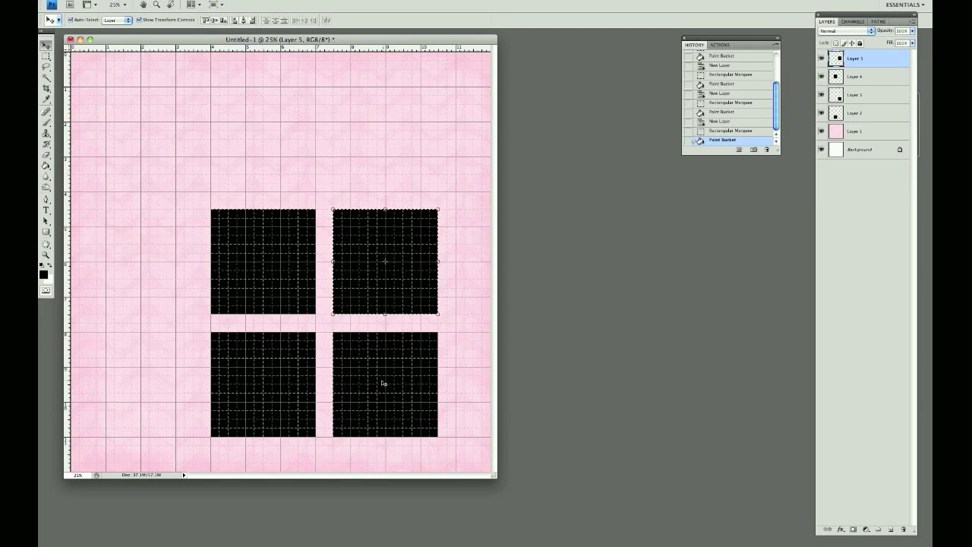
{"action": "key", "text": "super+o"}
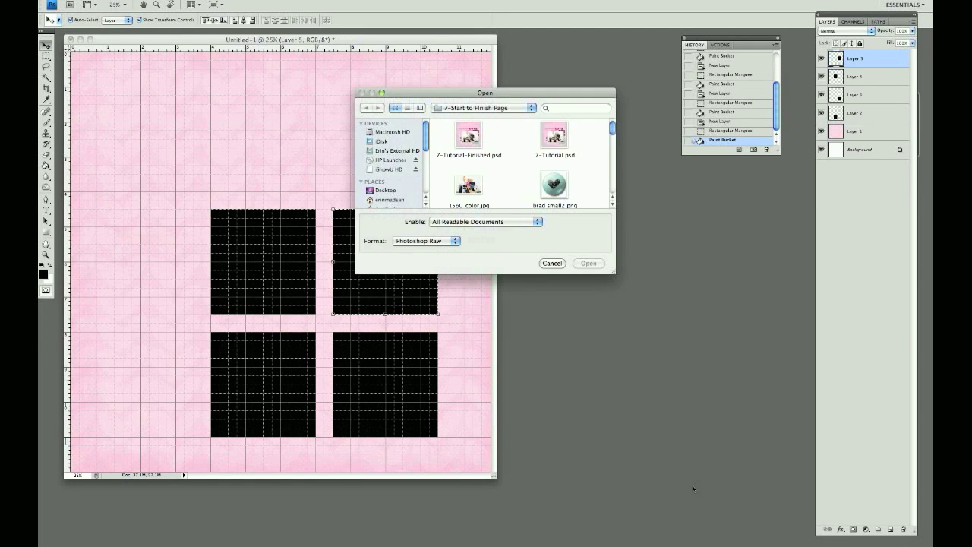
{"action": "left_click", "coordinate": [611, 184]}
{"action": "left_click", "coordinate": [610, 184]}
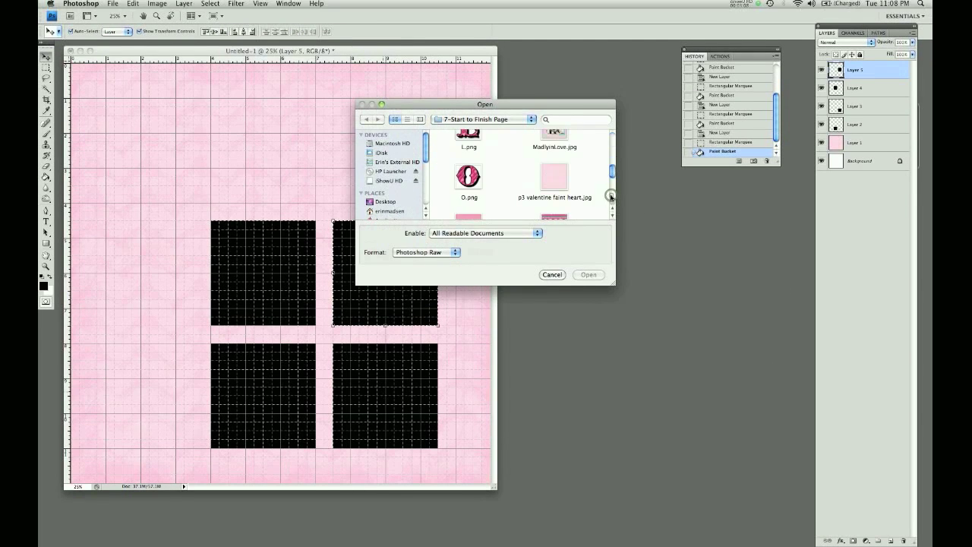
{"action": "left_click", "coordinate": [610, 185]}
{"action": "left_click", "coordinate": [464, 150]}
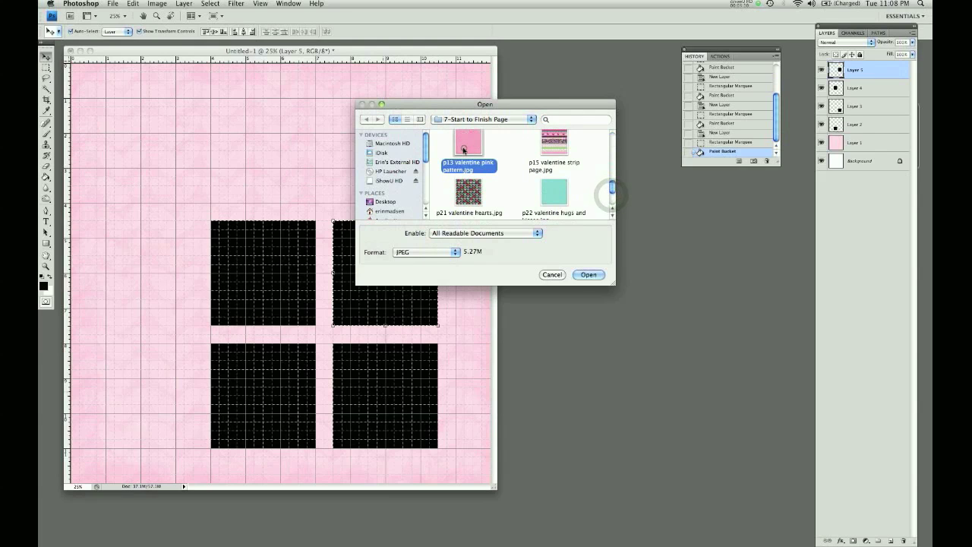
{"action": "left_click", "coordinate": [550, 145], "text": "shift"}
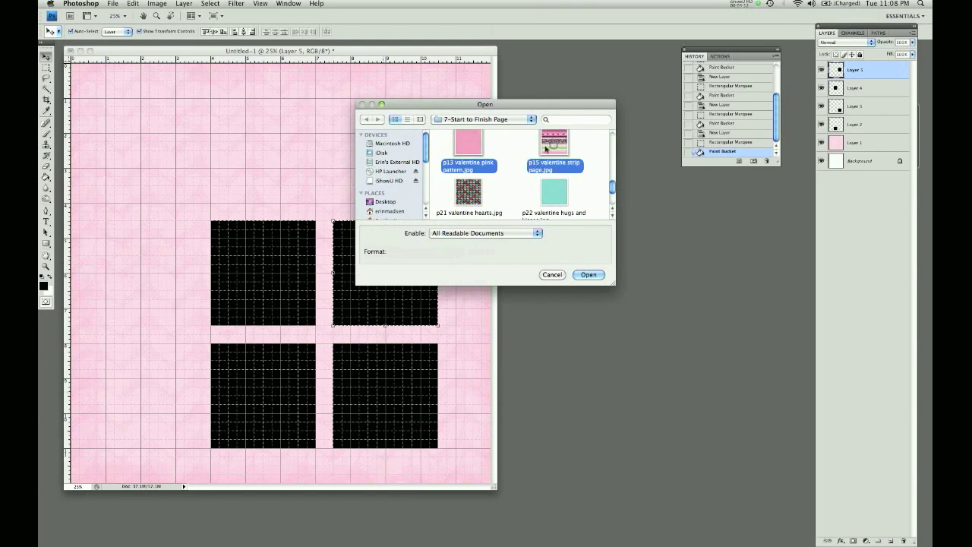
{"action": "left_click", "coordinate": [471, 190], "text": "shift"}
{"action": "left_click", "coordinate": [554, 190], "text": "shift"}
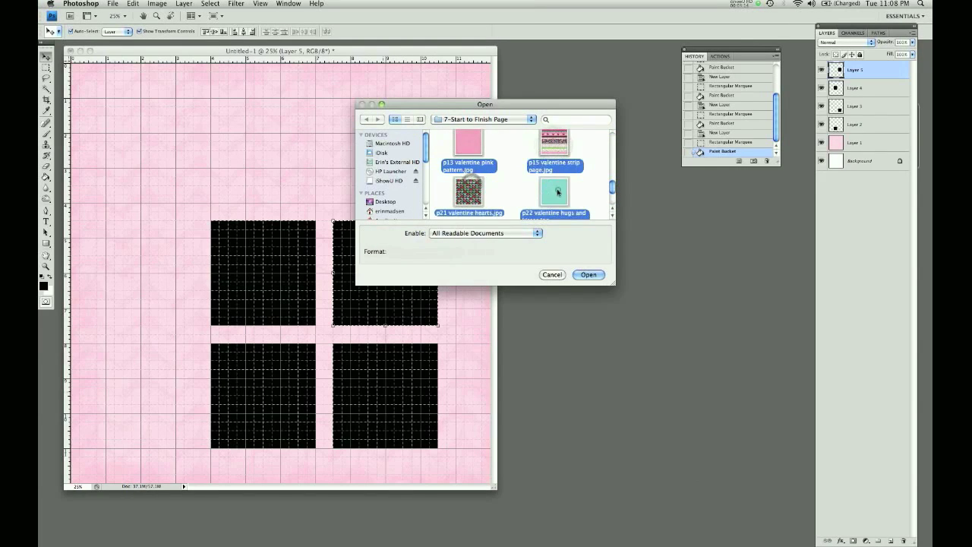
{"action": "left_click", "coordinate": [586, 277]}
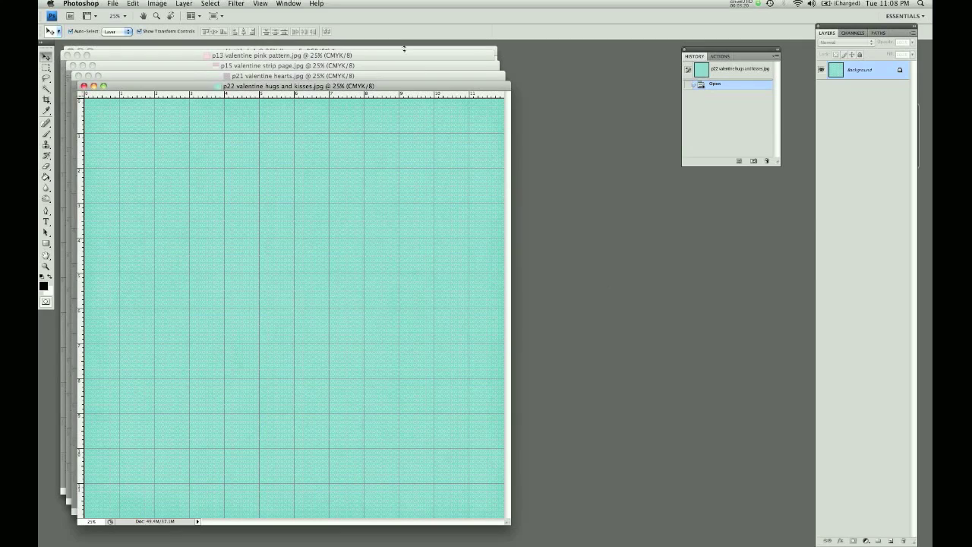
Step: Tile all open documents so the scrapbook page and the four papers show side by side
{"action": "left_click", "coordinate": [282, 4]}
{"action": "mouse_move", "coordinate": [356, 24]}
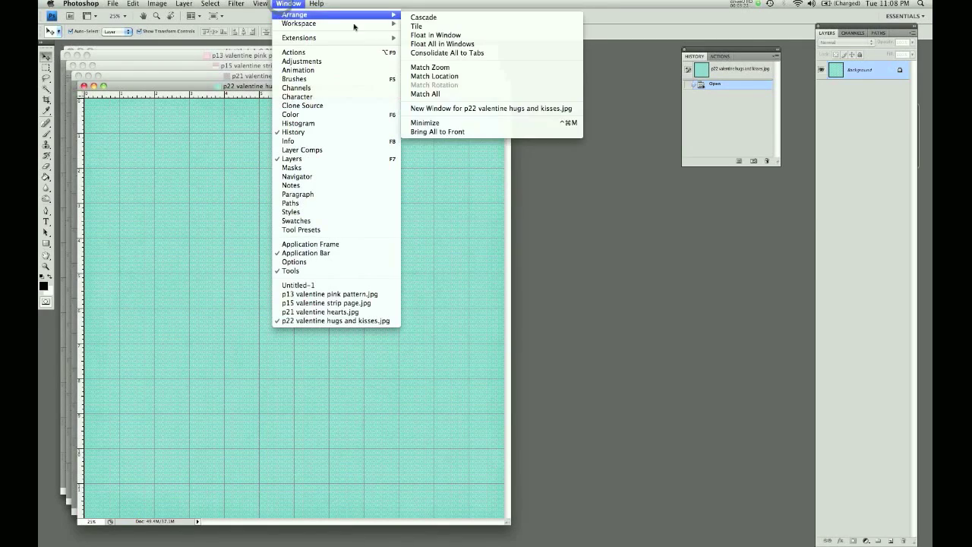
{"action": "left_click", "coordinate": [417, 28]}
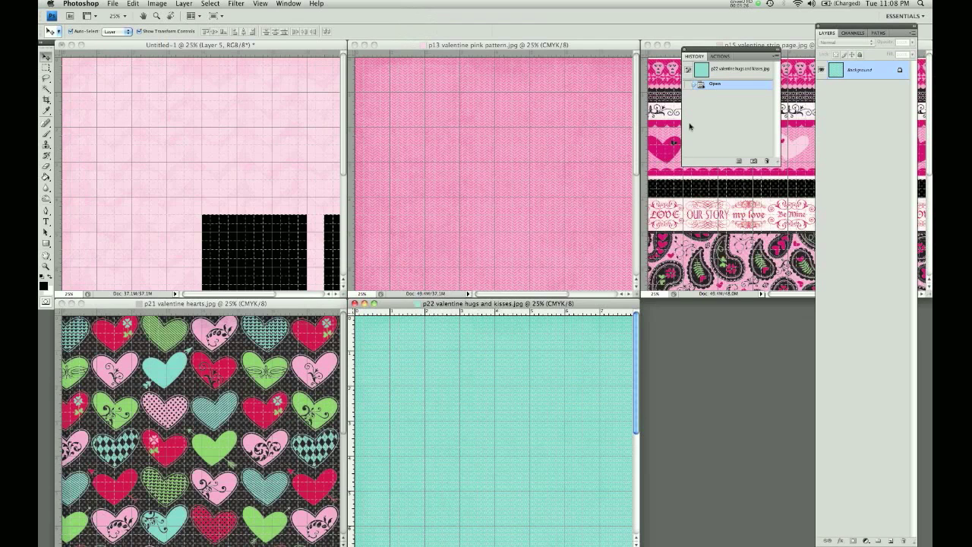
Step: Copy the pink pattern, strip page, hearts, and hugs and kisses papers onto the untitled scrapbook page, each as its own layer
{"action": "left_click", "coordinate": [366, 69]}
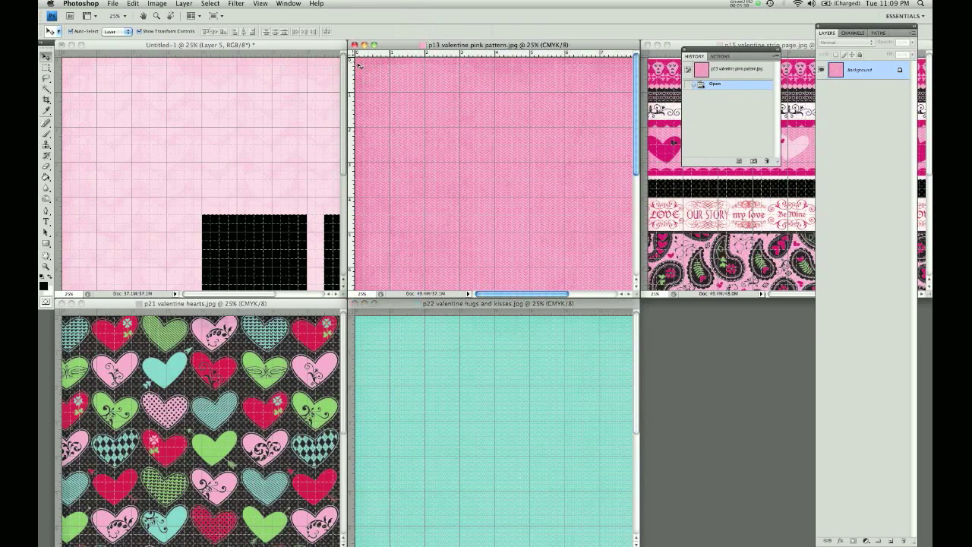
{"action": "left_click_drag", "start_coordinate": [357, 64], "coordinate": [65, 65]}
{"action": "left_click", "coordinate": [672, 101]}
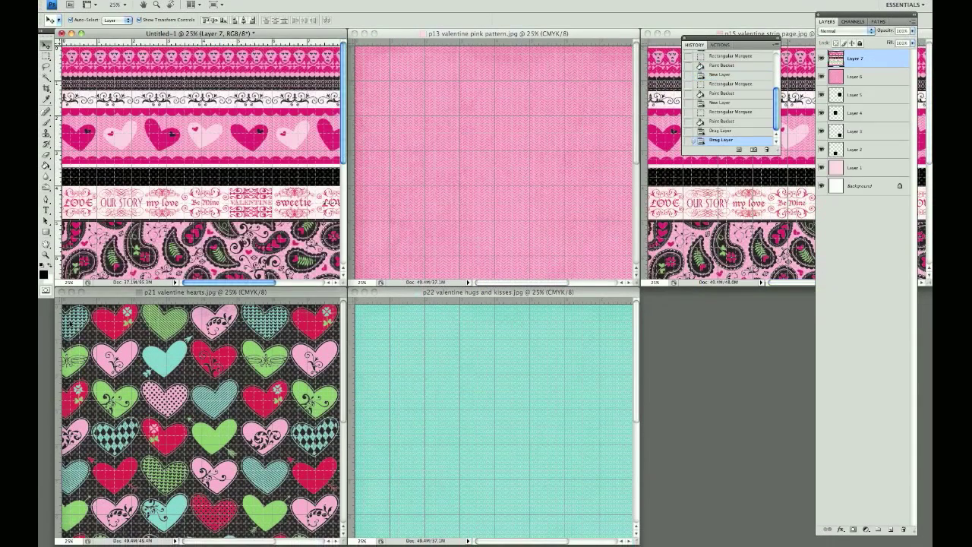
{"action": "left_click", "coordinate": [70, 332]}
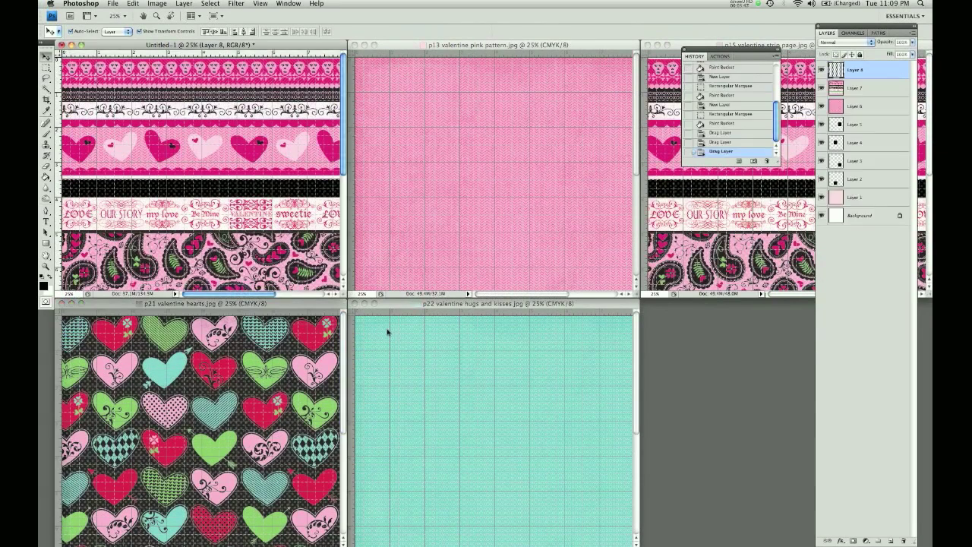
{"action": "left_click", "coordinate": [387, 331]}
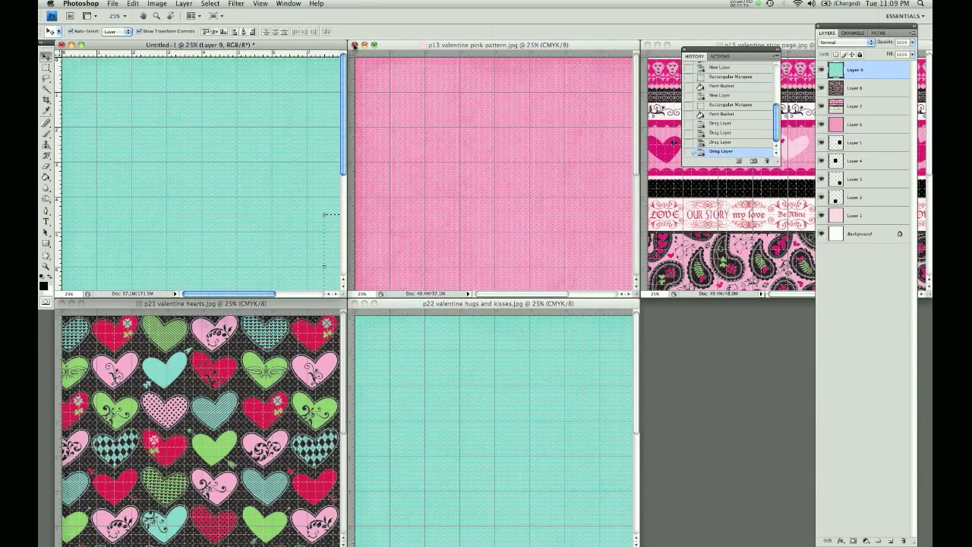
Step: Close the four source paper documents and fit the whole scrapbook page on screen
{"action": "left_click", "coordinate": [354, 45]}
{"action": "left_click", "coordinate": [647, 45]}
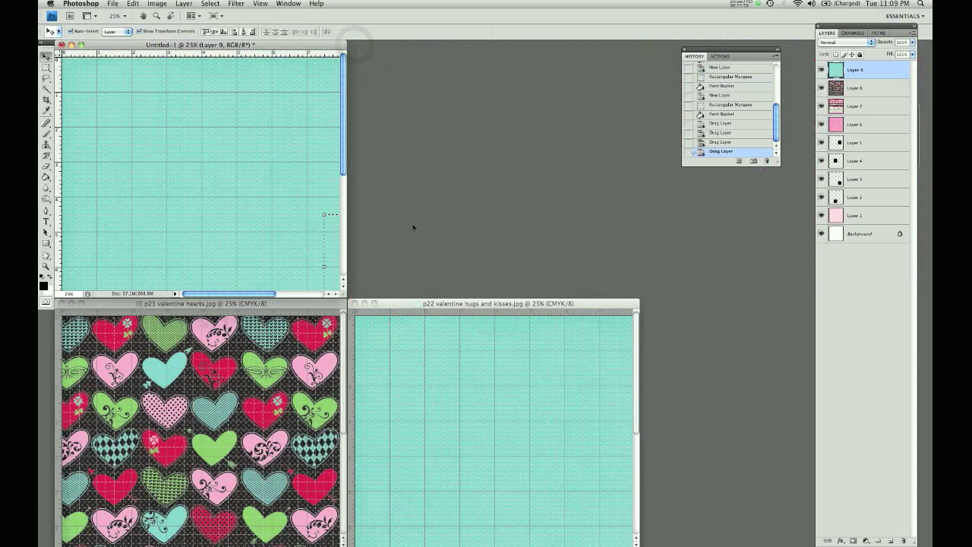
{"action": "left_click", "coordinate": [354, 304]}
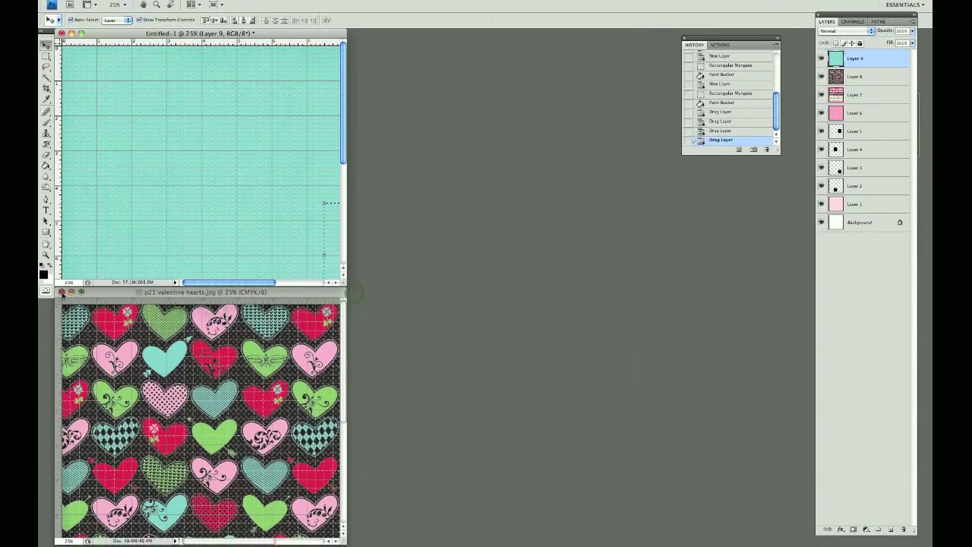
{"action": "left_click", "coordinate": [61, 293]}
{"action": "left_click", "coordinate": [99, 208]}
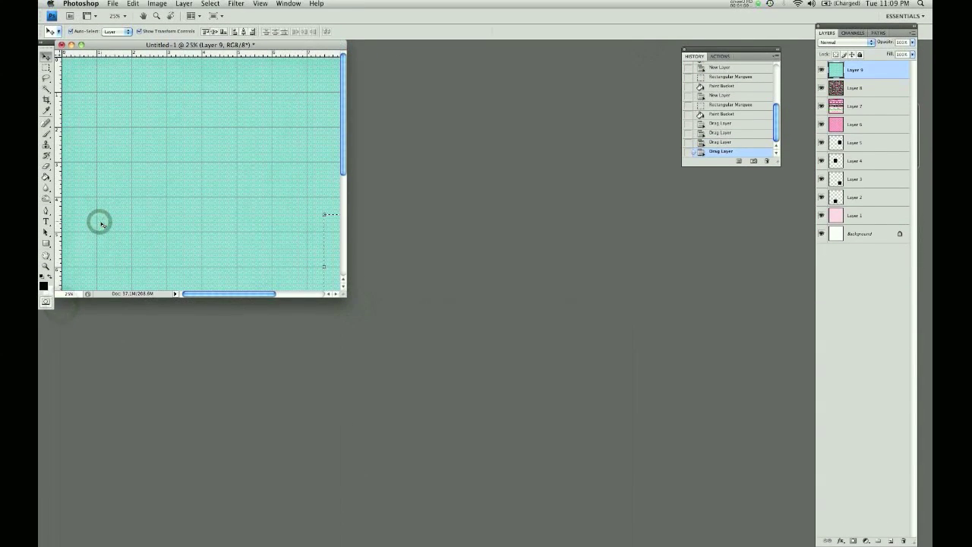
{"action": "key", "text": "super+0"}
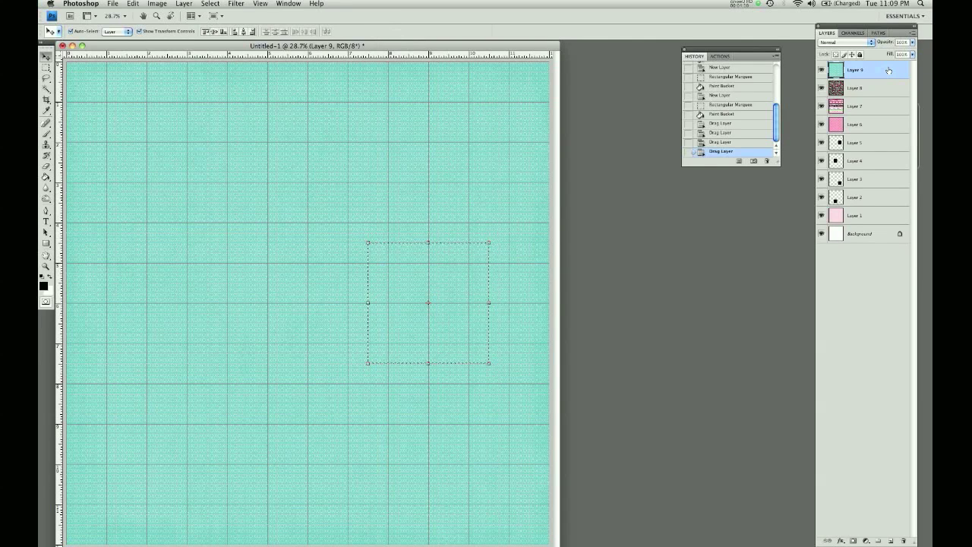
Step: Reorder the paper layers so teal sits directly above Layer 3, pink pattern above Layer 4, and the strip page above Layer 2
{"action": "left_click_drag", "start_coordinate": [887, 70], "coordinate": [879, 169]}
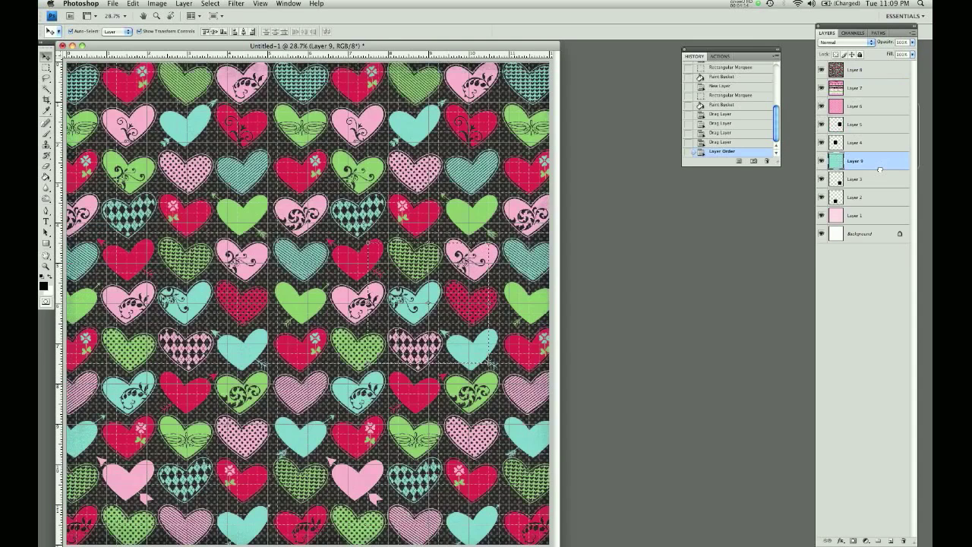
{"action": "left_click", "coordinate": [876, 108]}
{"action": "left_click_drag", "start_coordinate": [875, 109], "coordinate": [875, 133]}
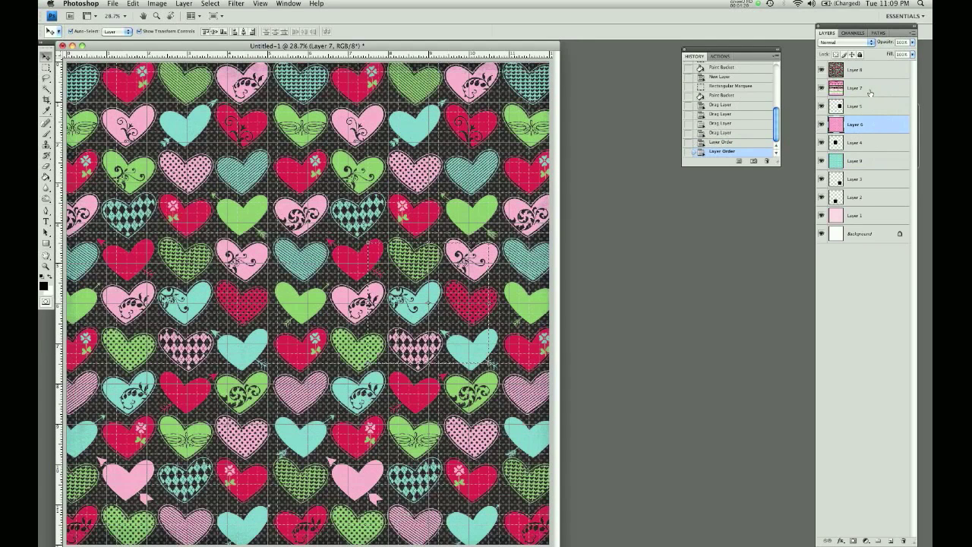
{"action": "left_click_drag", "start_coordinate": [870, 89], "coordinate": [866, 178]}
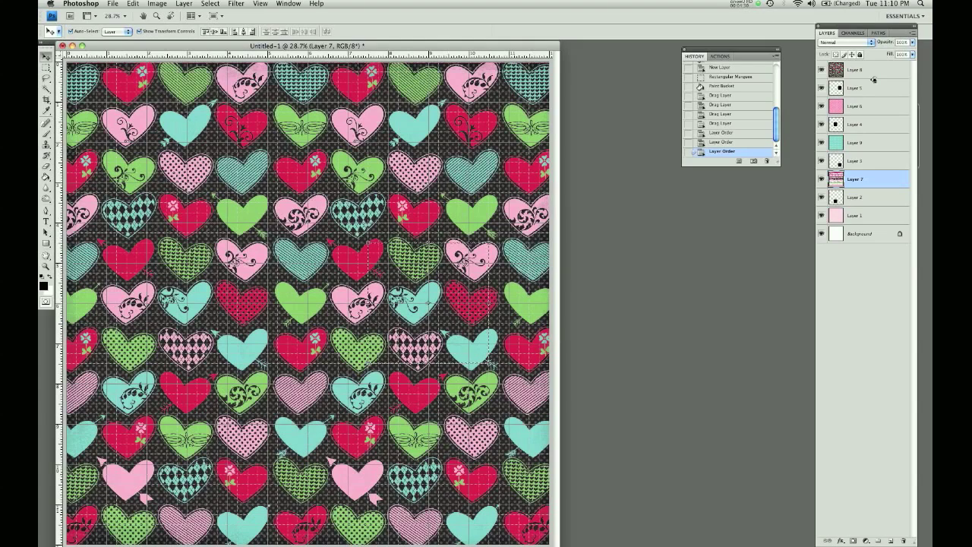
Step: Clip each of the four paper layers to the black square layer directly beneath it
{"action": "left_click", "coordinate": [873, 79], "text": "alt"}
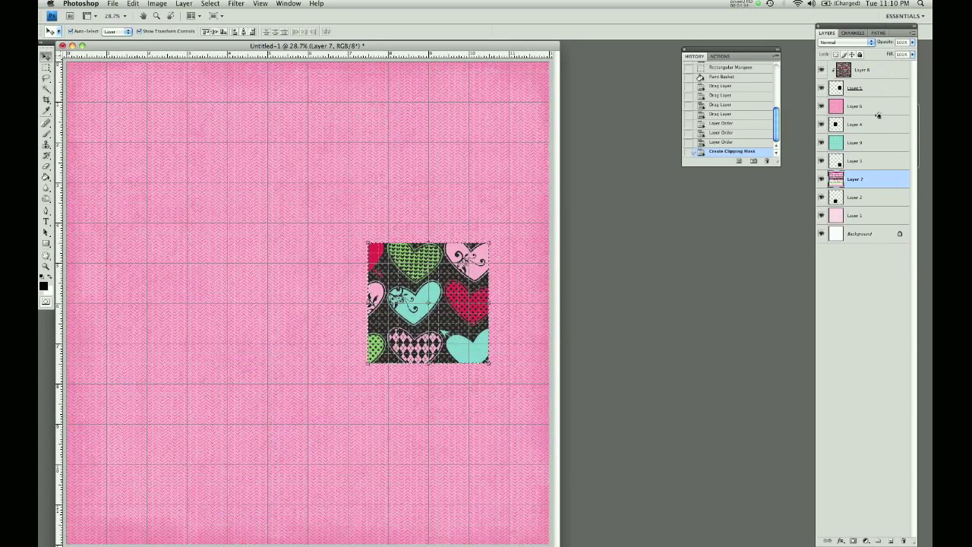
{"action": "left_click", "coordinate": [878, 115], "text": "alt"}
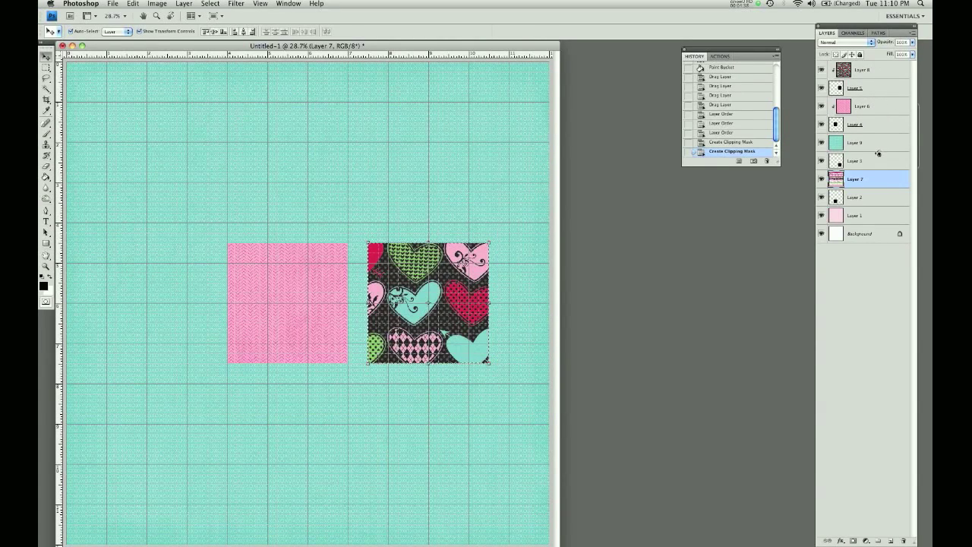
{"action": "left_click", "coordinate": [878, 152], "text": "alt"}
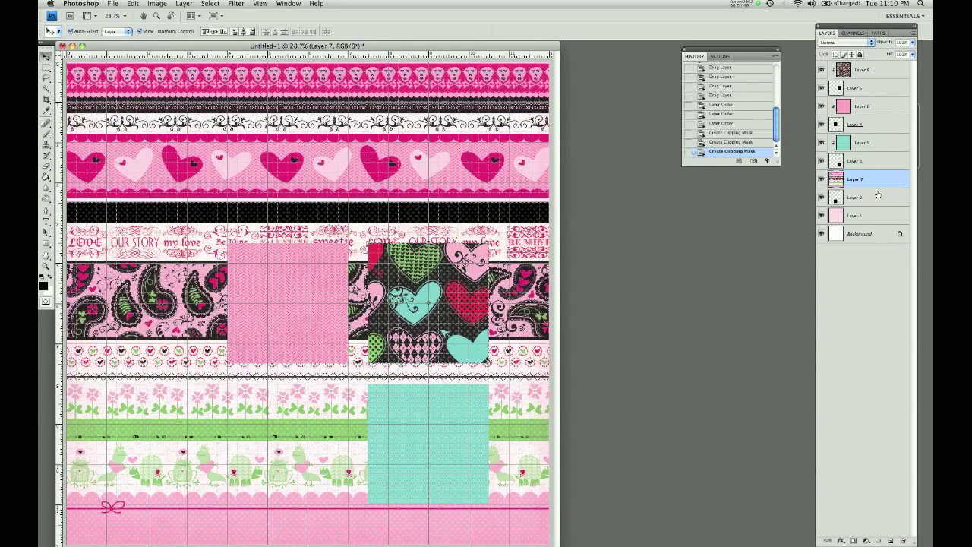
{"action": "left_click", "coordinate": [879, 188], "text": "alt"}
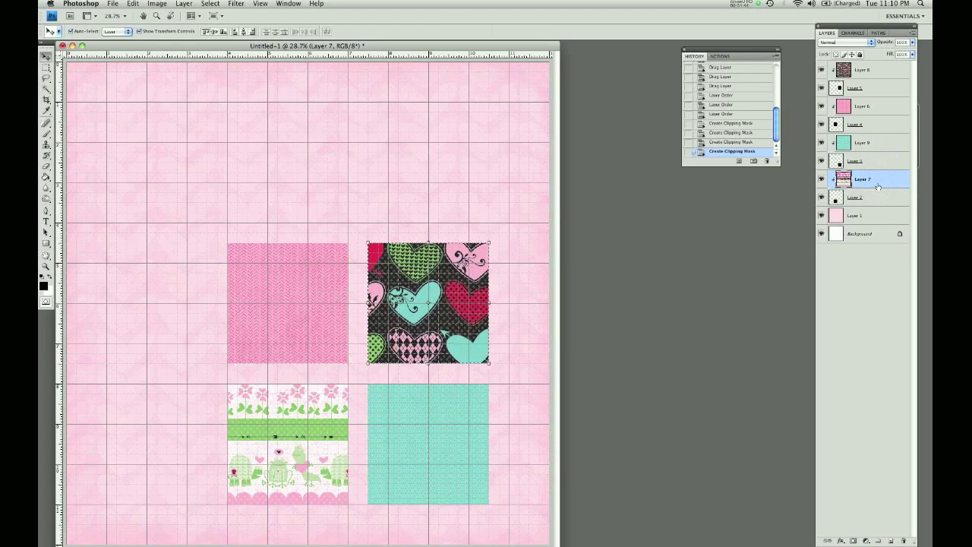
Step: Shift the strip paper about 1.5 inches down and slightly left inside its square, and clear the selection
{"action": "left_click_drag", "start_coordinate": [304, 386], "coordinate": [292, 420]}
{"action": "left_click_drag", "start_coordinate": [314, 454], "coordinate": [276, 459]}
{"action": "right_click", "coordinate": [280, 386]}
{"action": "left_click", "coordinate": [280, 386]}
{"action": "mouse_move", "coordinate": [279, 386]}
{"action": "left_mouse_down"}
{"action": "mouse_move", "coordinate": [271, 380]}
{"action": "mouse_move", "coordinate": [272, 452]}
{"action": "mouse_move", "coordinate": [280, 379]}
{"action": "left_mouse_up"}
{"action": "left_click_drag", "start_coordinate": [274, 419], "coordinate": [274, 419]}
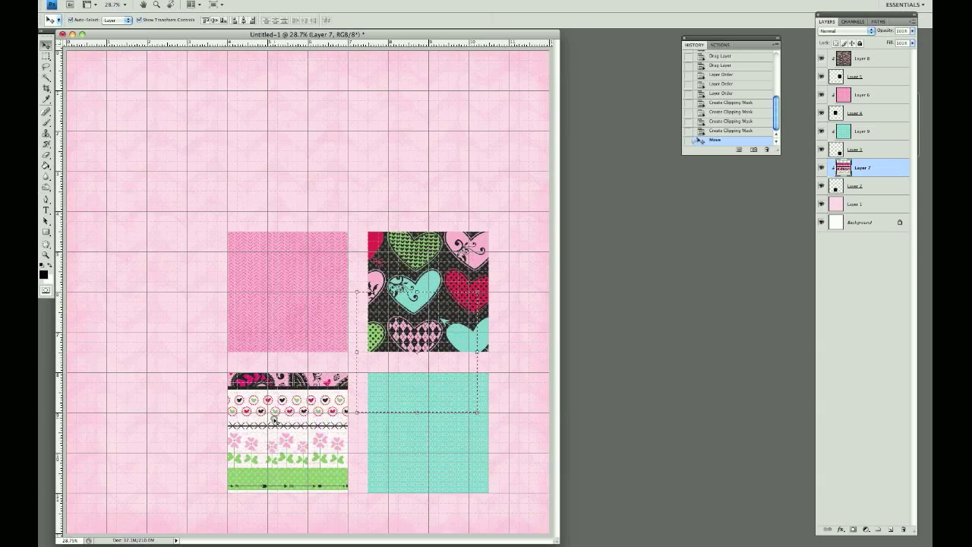
{"action": "key", "text": "ctrl+d"}
Step: Select the heart-paper background layer and hide the grid
{"action": "left_click", "coordinate": [347, 176]}
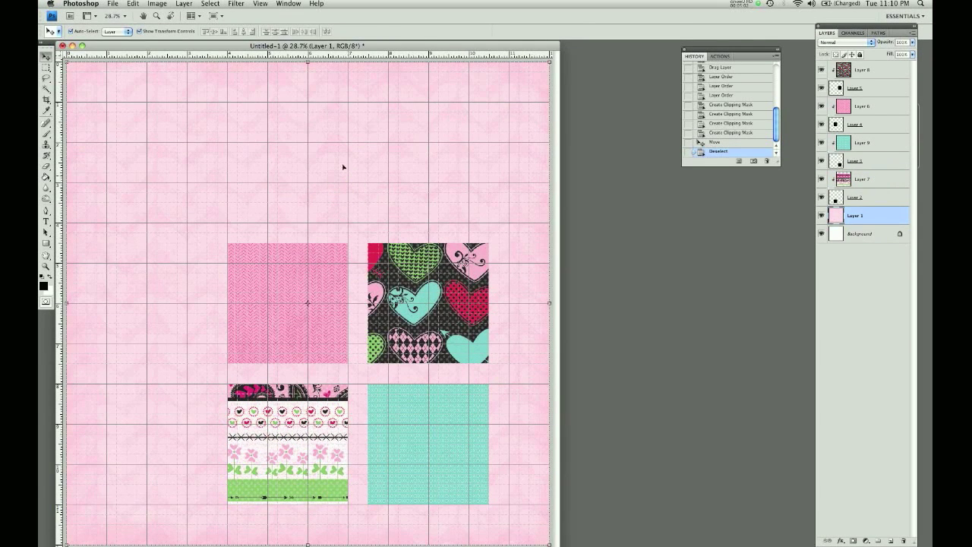
{"action": "left_click", "coordinate": [88, 15]}
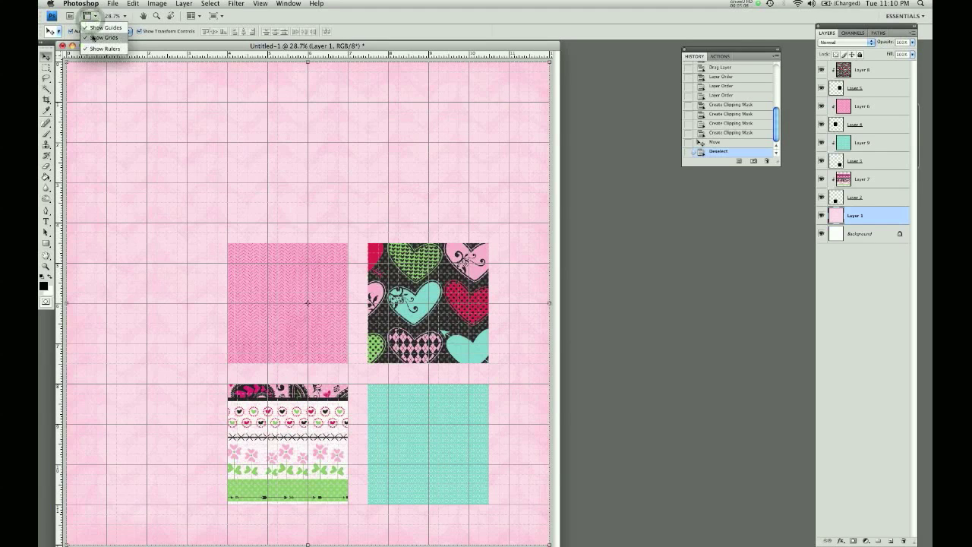
{"action": "left_click", "coordinate": [93, 38]}
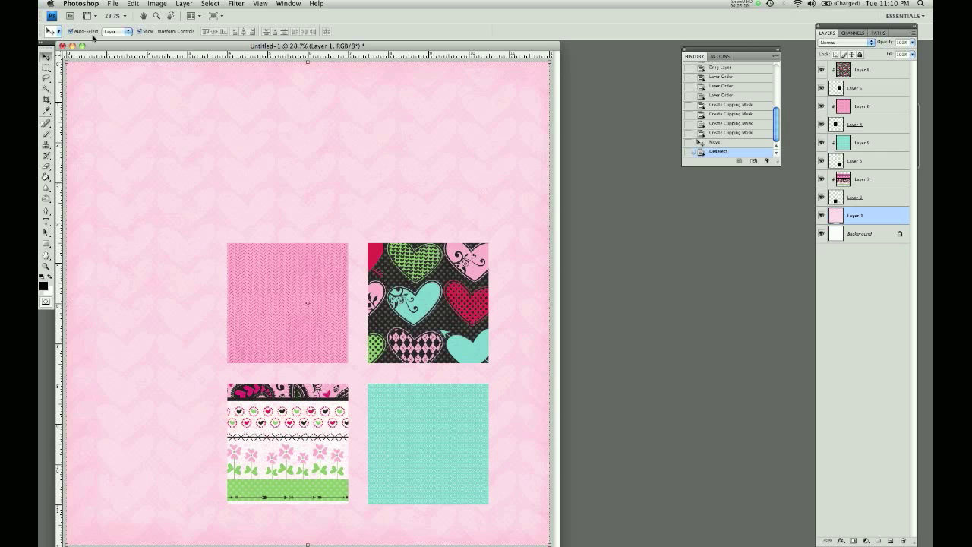
Step: Open the family photo 1560_color.jpg from the 7-Start to Finish Page folder
{"action": "key", "text": "super+o"}
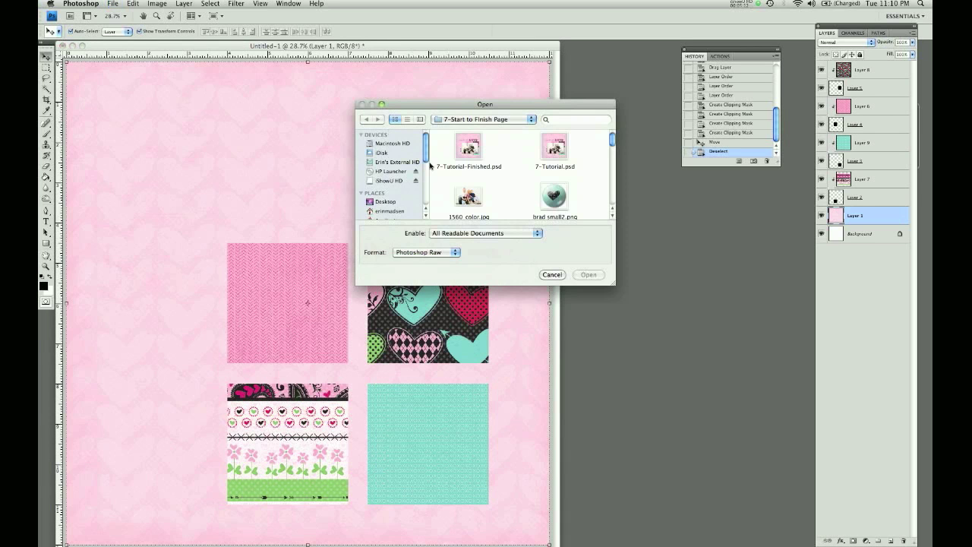
{"action": "left_click", "coordinate": [466, 196]}
{"action": "left_click", "coordinate": [590, 275]}
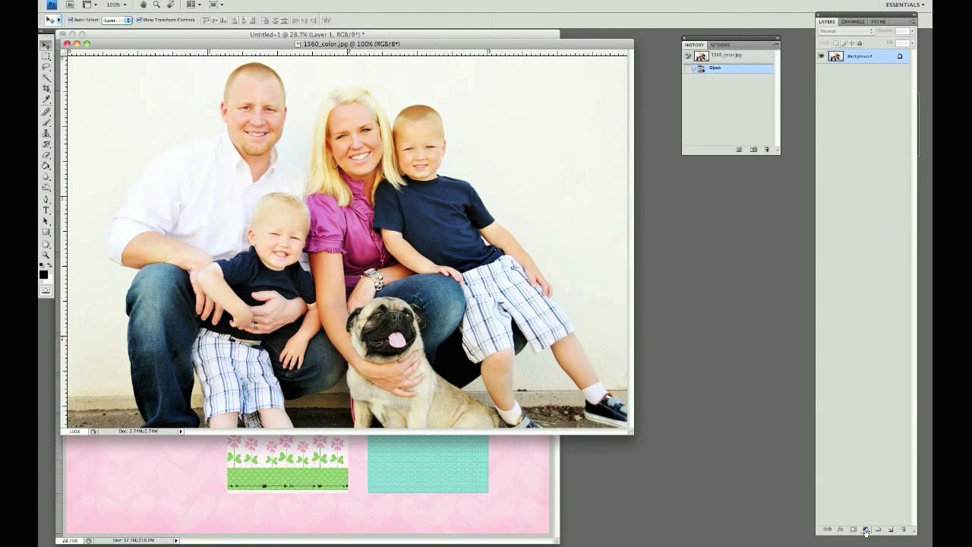
Step: Convert the photo to black and white with a default Black & White adjustment layer, and merge it with the background
{"action": "left_click", "coordinate": [865, 531]}
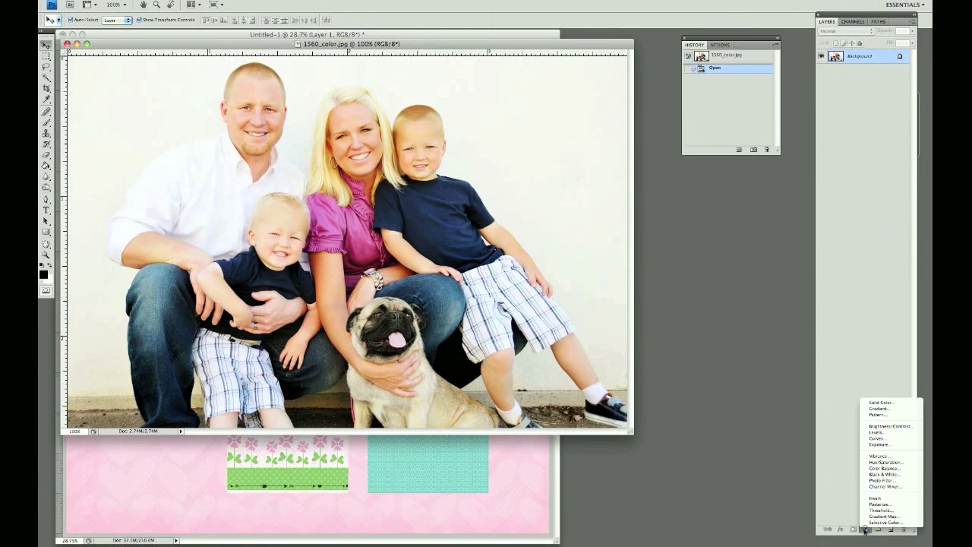
{"action": "left_click", "coordinate": [895, 475]}
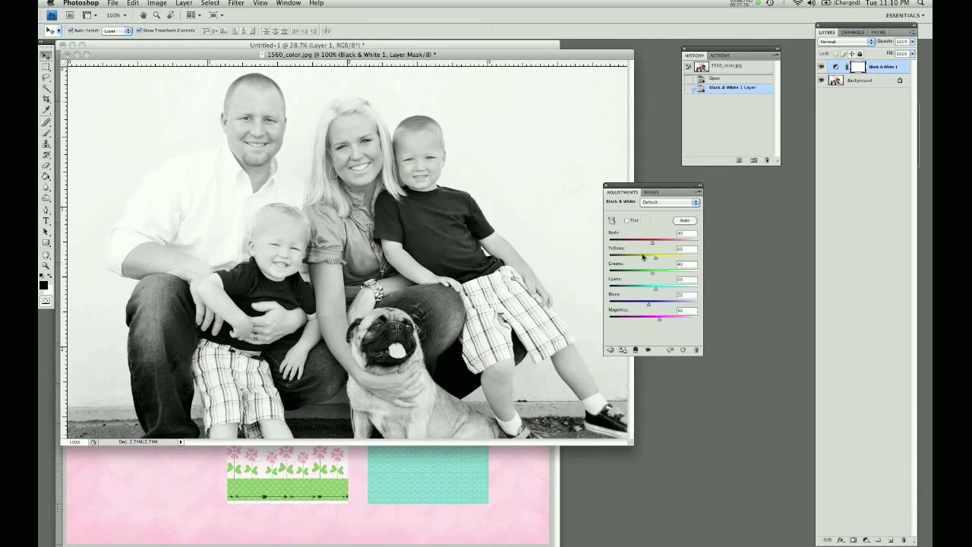
{"action": "left_click_drag", "start_coordinate": [217, 56], "coordinate": [327, 91]}
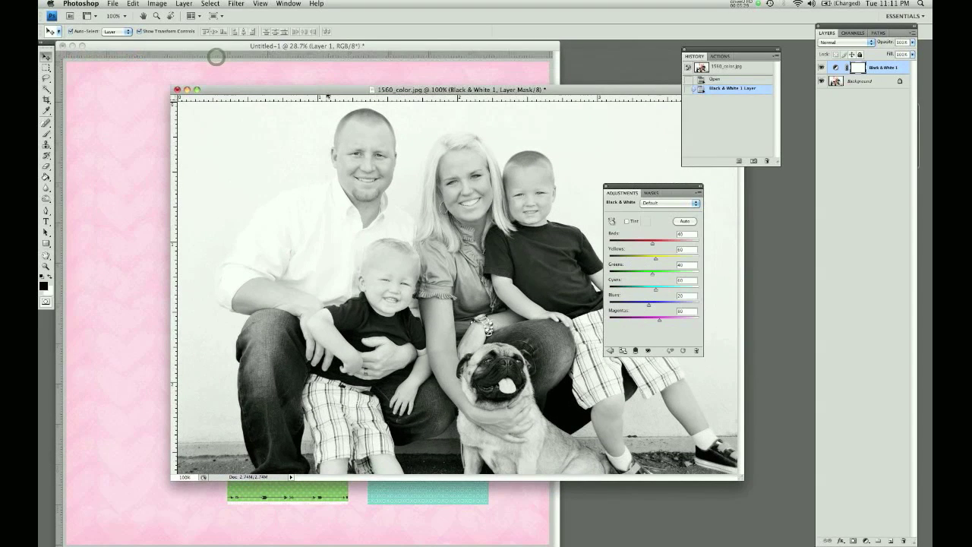
{"action": "left_click", "coordinate": [888, 85]}
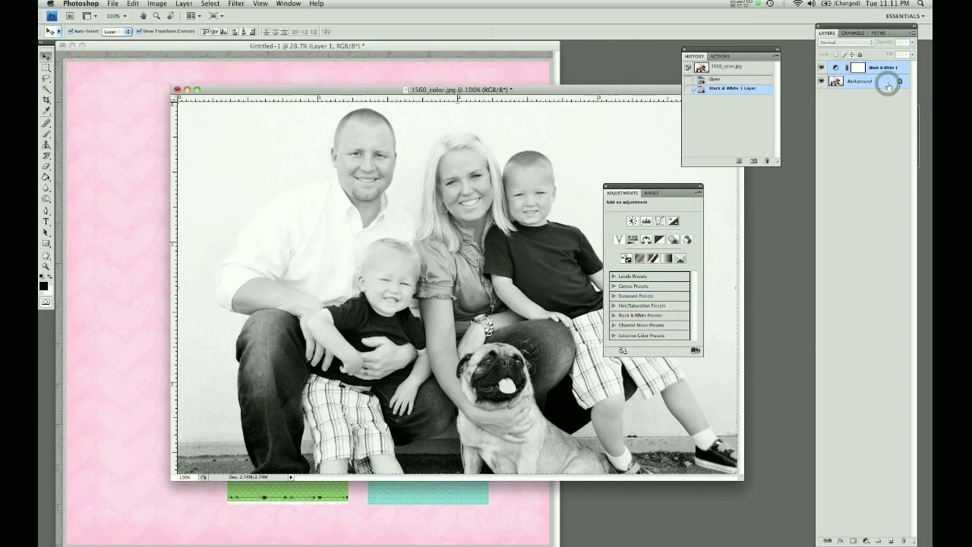
{"action": "right_click", "coordinate": [888, 84]}
{"action": "left_click", "coordinate": [864, 132]}
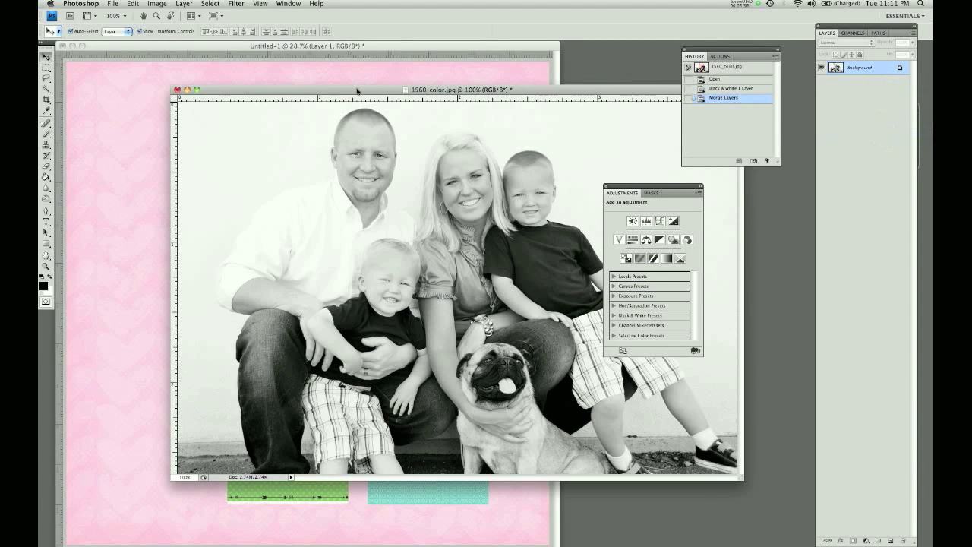
Step: Resize the black-and-white photo to 8 inches wide at 300 pixels/inch, keeping its proportions
{"action": "left_click_drag", "start_coordinate": [357, 91], "coordinate": [444, 92]}
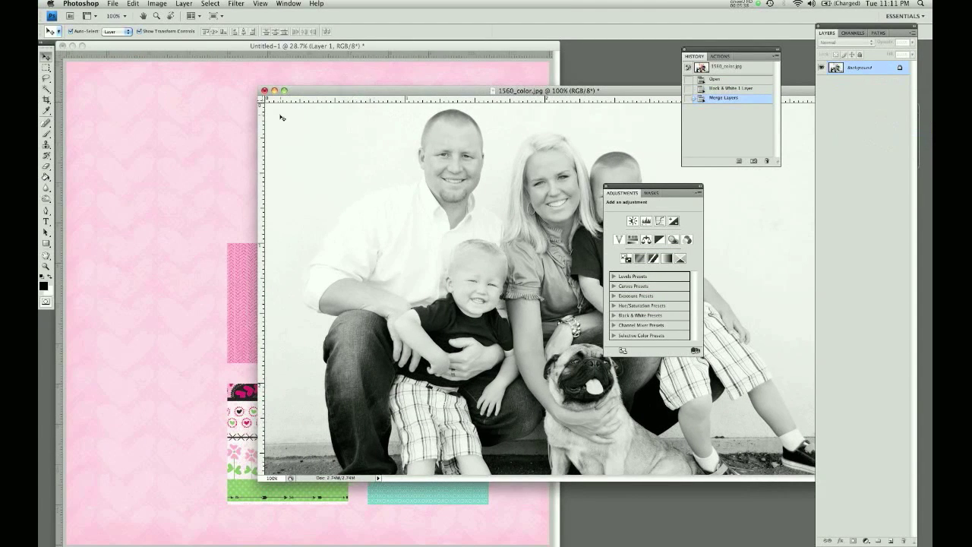
{"action": "double_click", "coordinate": [304, 92]}
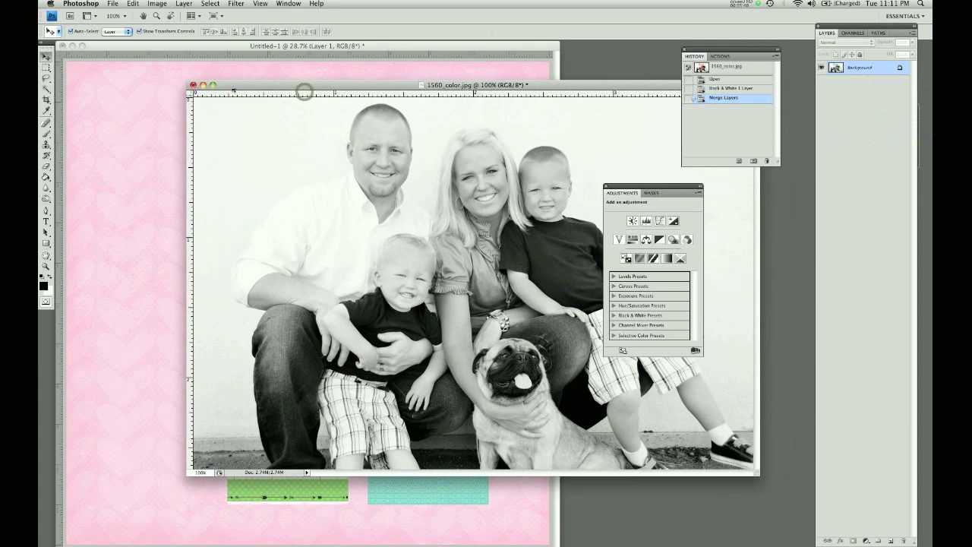
{"action": "left_click", "coordinate": [156, 5]}
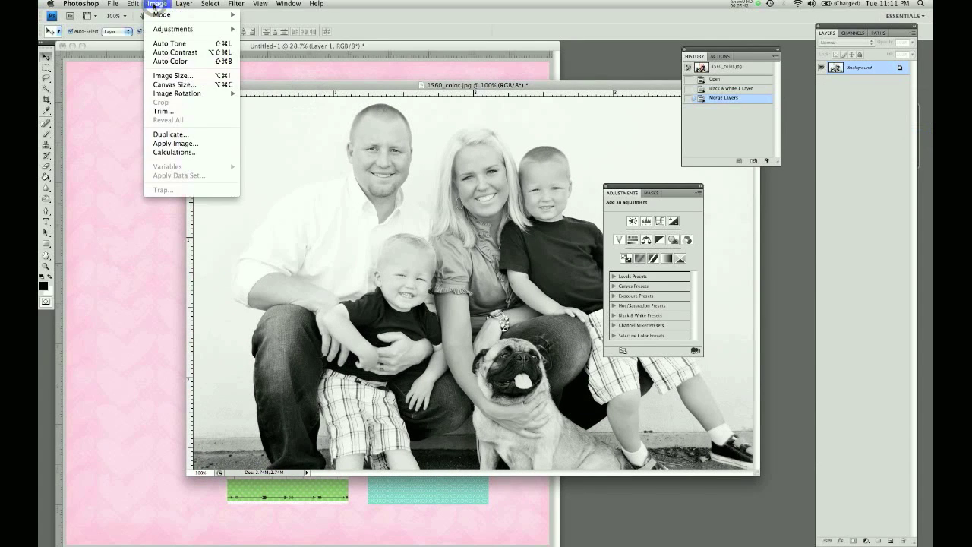
{"action": "left_click", "coordinate": [180, 78]}
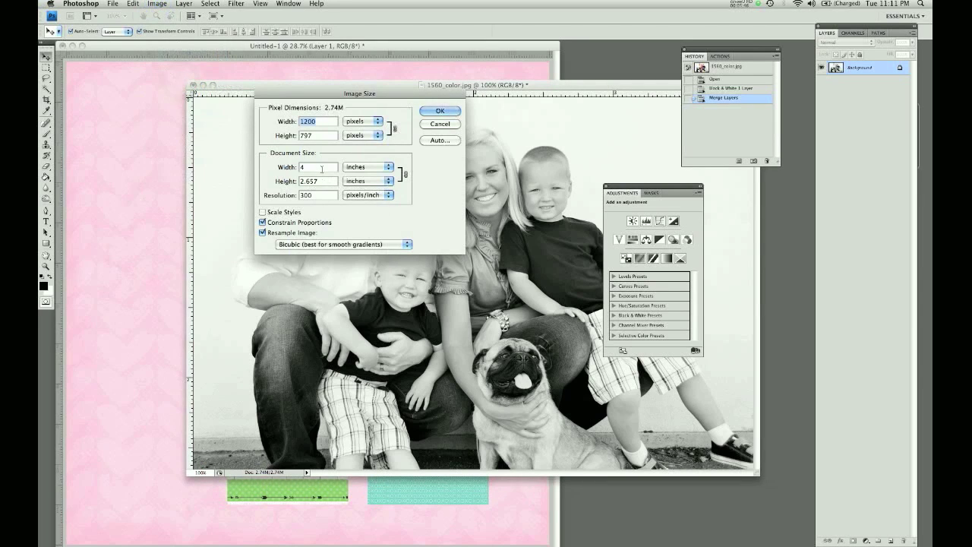
{"action": "type", "text": "8"}
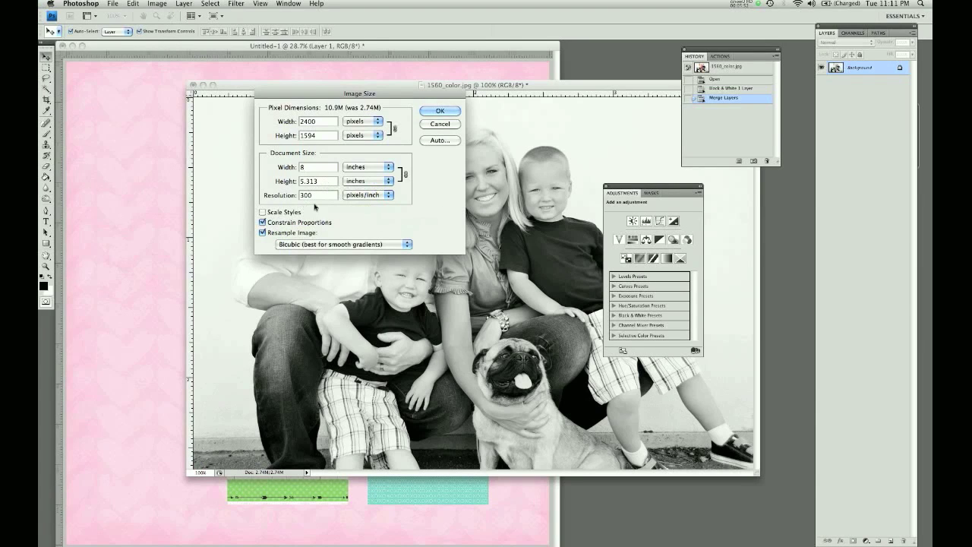
{"action": "left_click", "coordinate": [428, 112]}
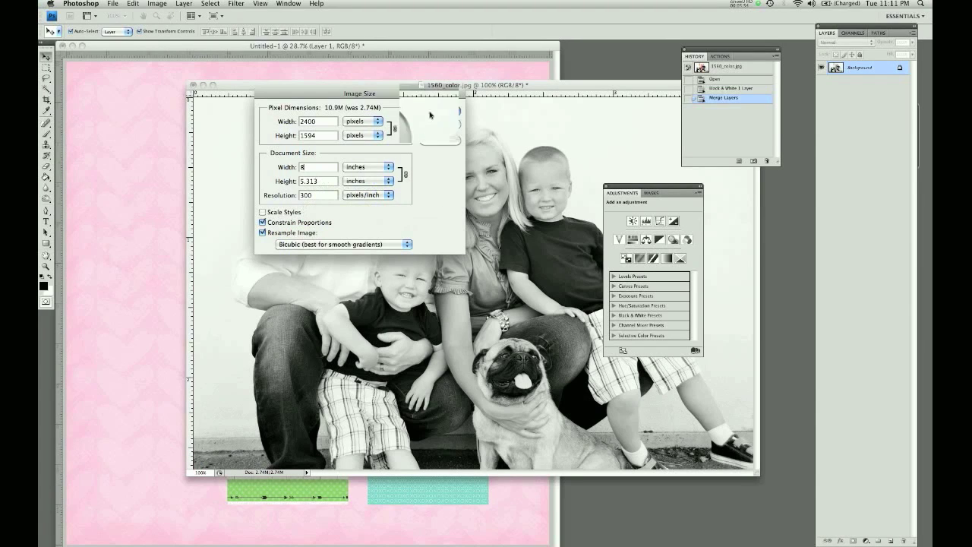
Step: Copy the resized photo onto the scrapbook page as a layer directly above the heart-paper background
{"action": "left_click_drag", "start_coordinate": [120, 46], "coordinate": [125, 89]}
{"action": "left_click", "coordinate": [634, 148]}
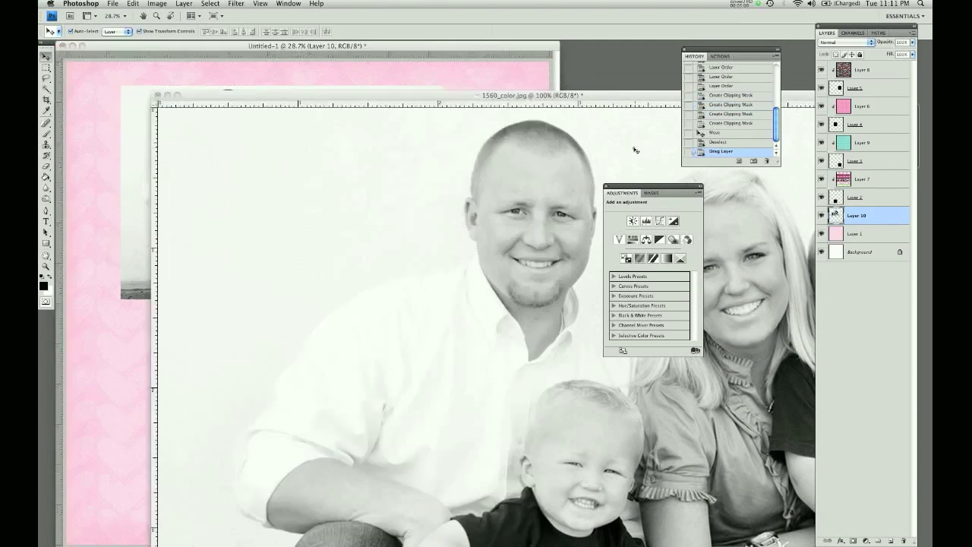
Step: Close 1560_color.jpg without saving, and bring the photo layer to the top of the layer stack, overlapping the four paper squares
{"action": "left_click", "coordinate": [158, 96]}
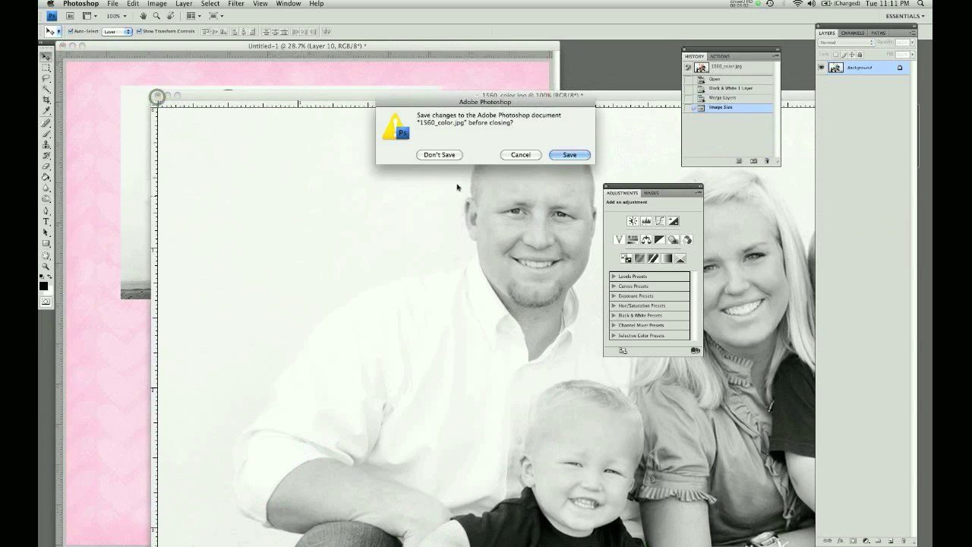
{"action": "left_click", "coordinate": [429, 156]}
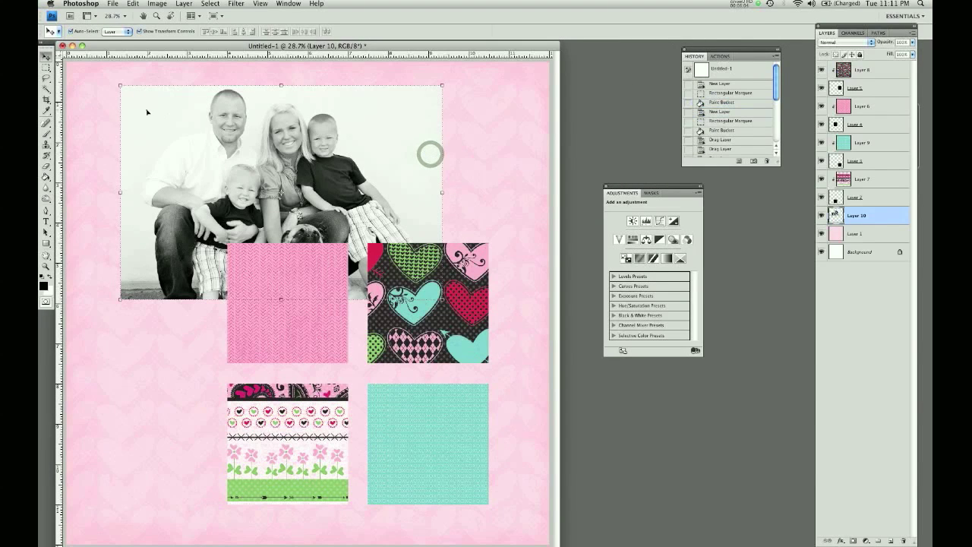
{"action": "left_click_drag", "start_coordinate": [147, 109], "coordinate": [193, 135]}
{"action": "left_click_drag", "start_coordinate": [174, 180], "coordinate": [154, 229]}
{"action": "left_click_drag", "start_coordinate": [890, 215], "coordinate": [890, 66]}
{"action": "left_click_drag", "start_coordinate": [426, 197], "coordinate": [433, 291]}
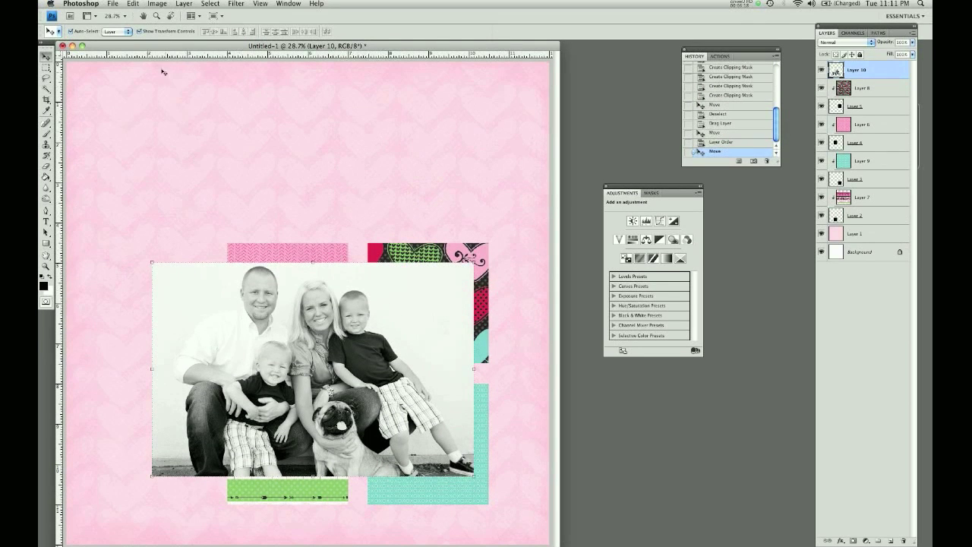
Step: Add a 10 px black stroke around the outside of the family photo
{"action": "left_click", "coordinate": [133, 5]}
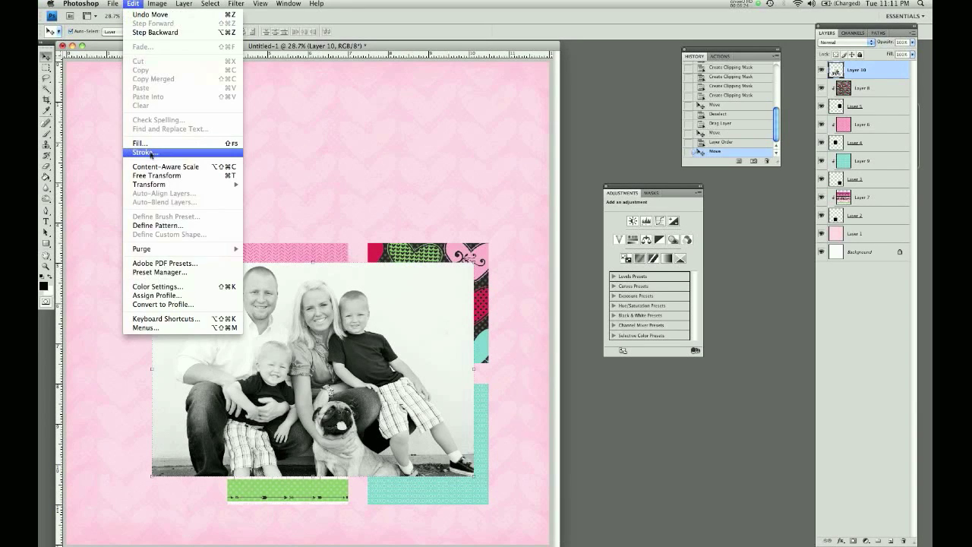
{"action": "left_click", "coordinate": [150, 153]}
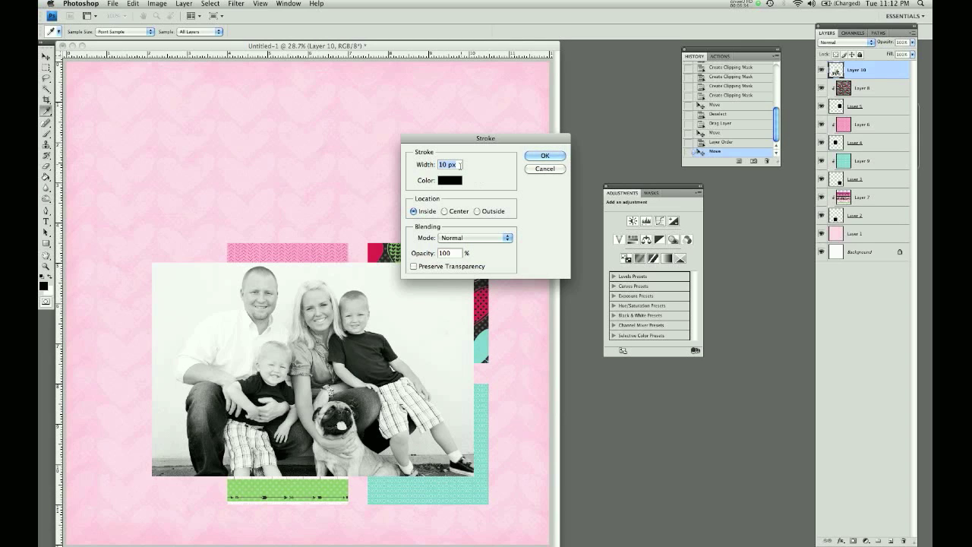
{"action": "left_click", "coordinate": [477, 211]}
{"action": "left_click", "coordinate": [558, 157]}
{"action": "key", "text": "v"}
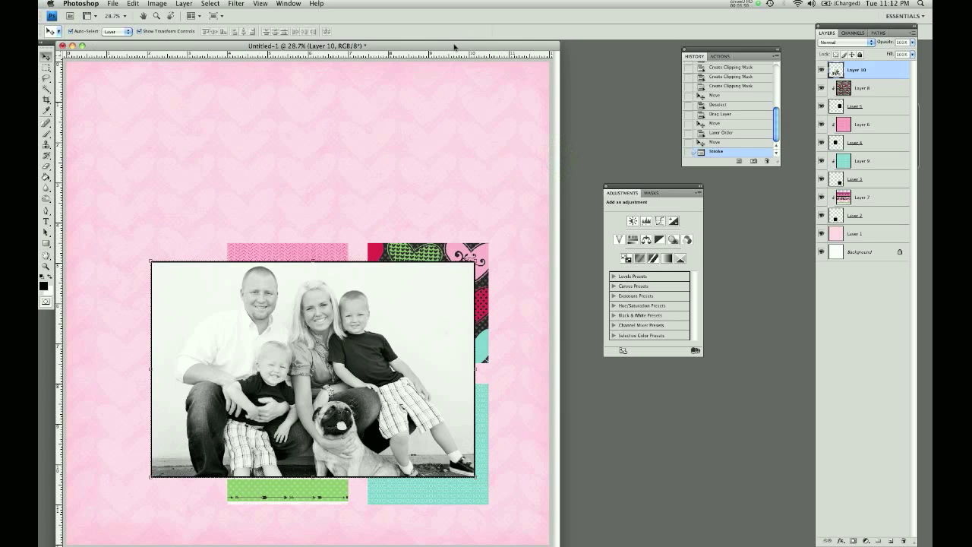
Step: Open the letter images E.png, L.png, O.png and V.png together from the 7-Start to Finish Page folder
{"action": "key", "text": "super+o"}
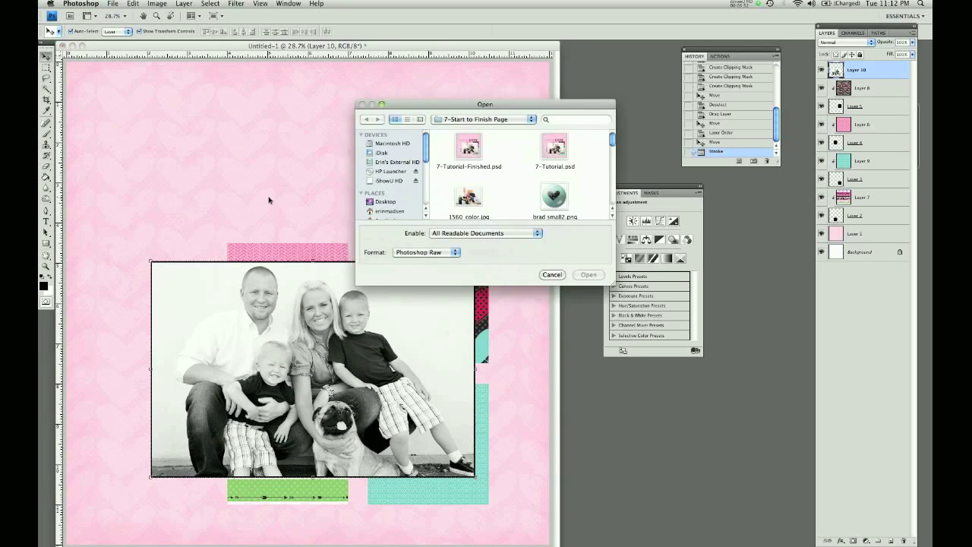
{"action": "left_click_drag", "start_coordinate": [612, 145], "coordinate": [612, 158]}
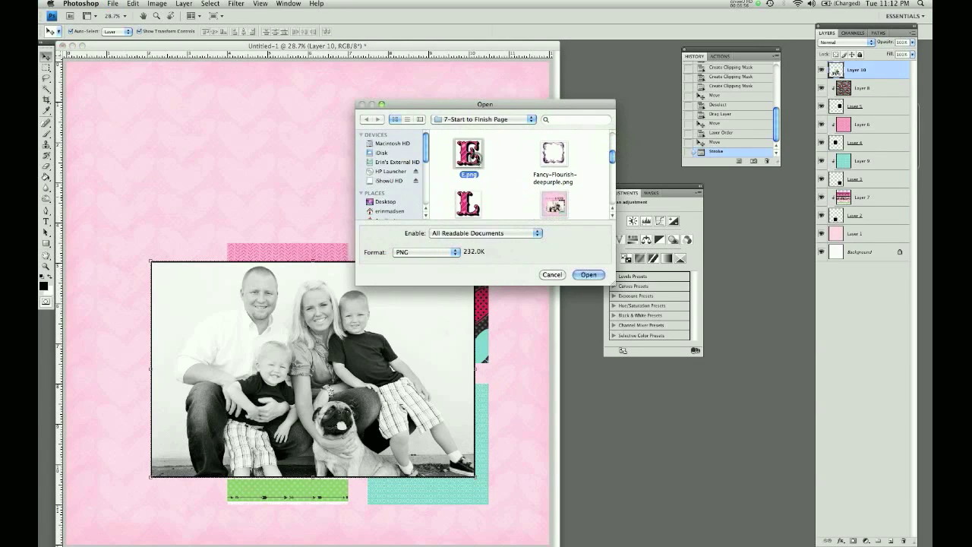
{"action": "key", "text": "Right"}
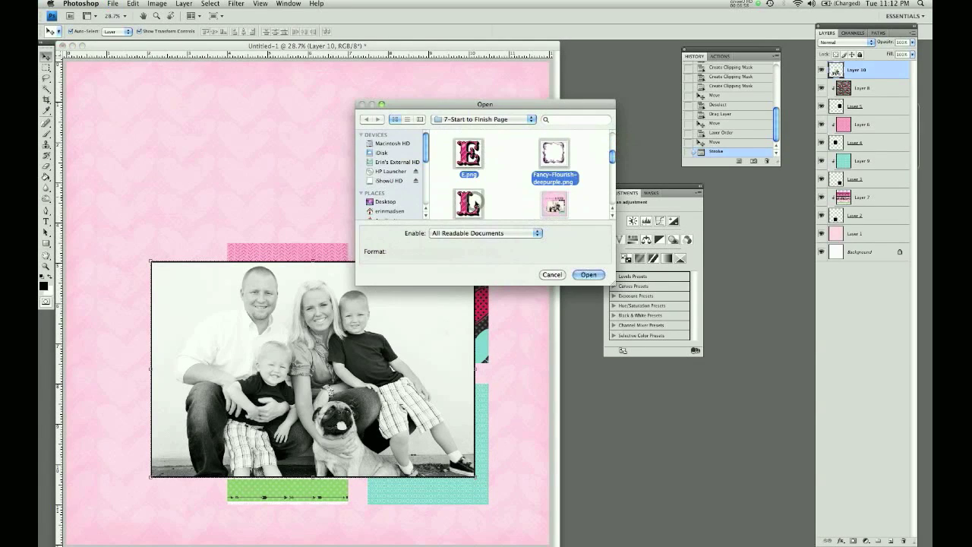
{"action": "left_click", "coordinate": [558, 205]}
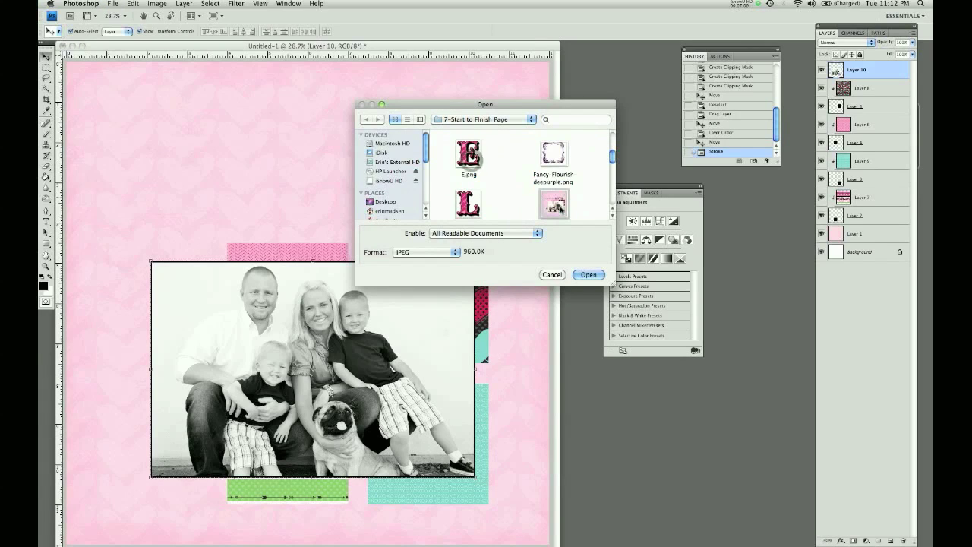
{"action": "key", "text": "Left"}
{"action": "left_click", "coordinate": [465, 152]}
{"action": "left_click", "coordinate": [468, 199]}
{"action": "left_click", "coordinate": [612, 194]}
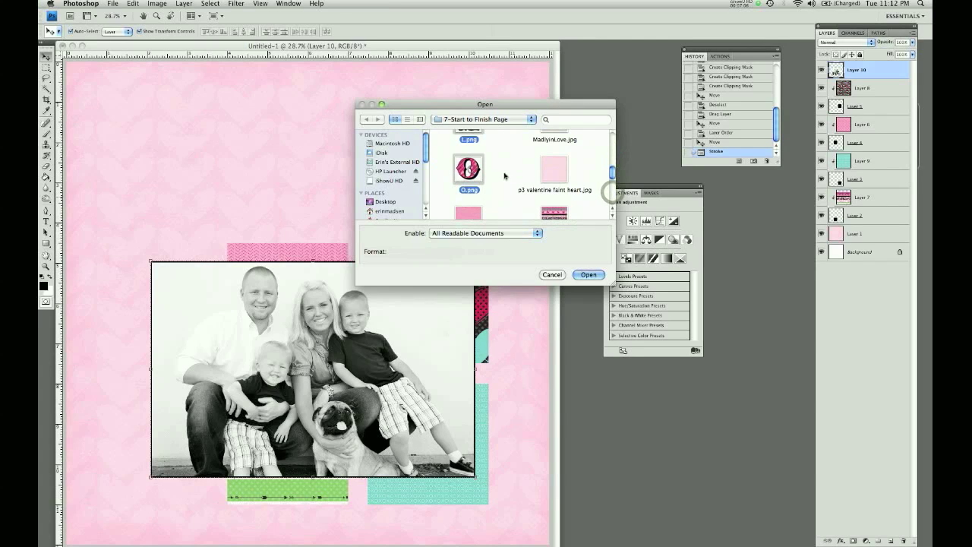
{"action": "left_click", "coordinate": [612, 194]}
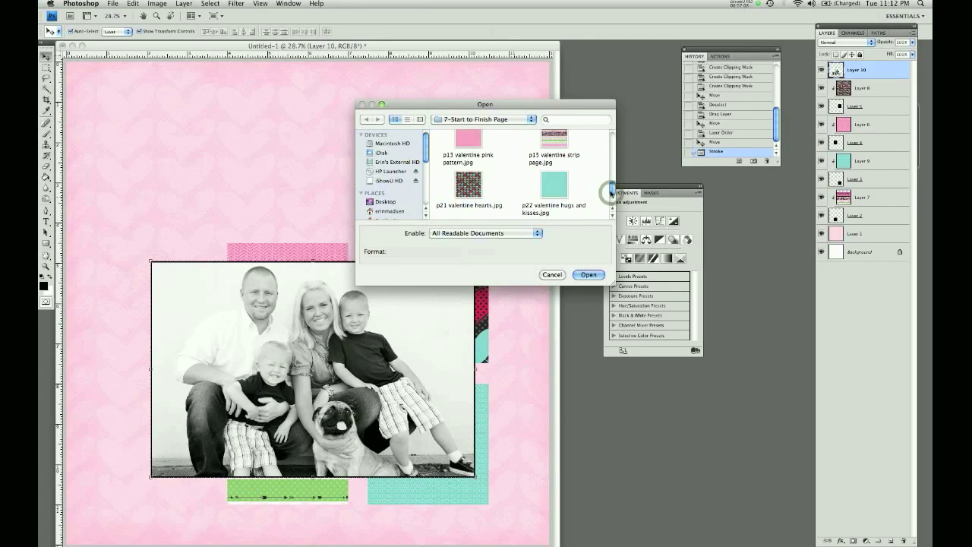
{"action": "left_click", "coordinate": [612, 194]}
{"action": "key", "text": "v"}
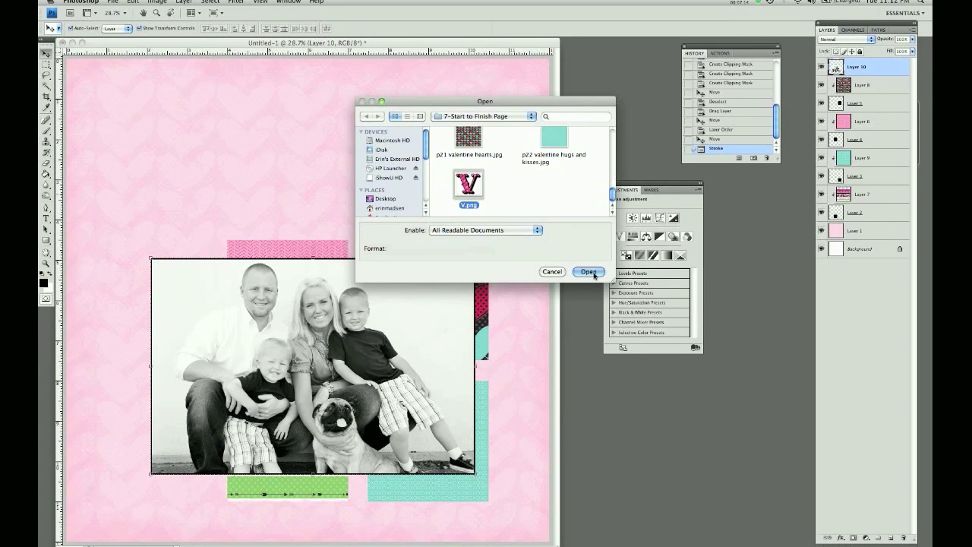
{"action": "left_click", "coordinate": [593, 273]}
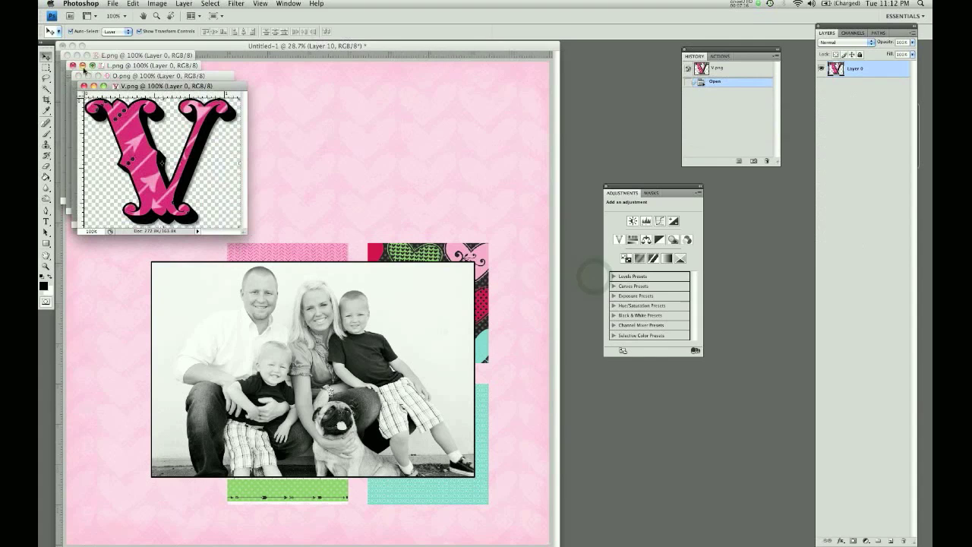
Step: Copy the letters V, O, L and E onto the scrapbook page as separate layers, closing the V, O and L files once copied
{"action": "left_click_drag", "start_coordinate": [120, 113], "coordinate": [395, 138]}
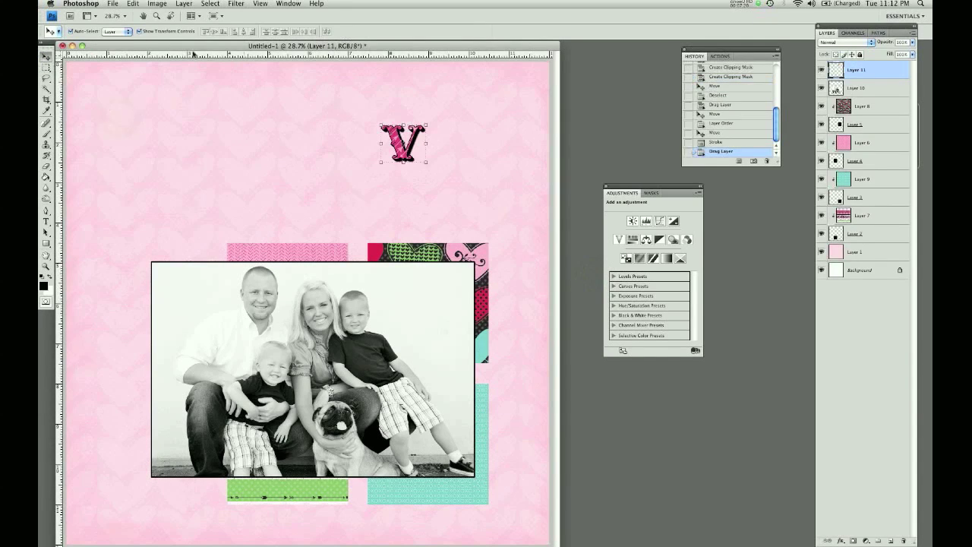
{"action": "left_click_drag", "start_coordinate": [120, 44], "coordinate": [217, 42]}
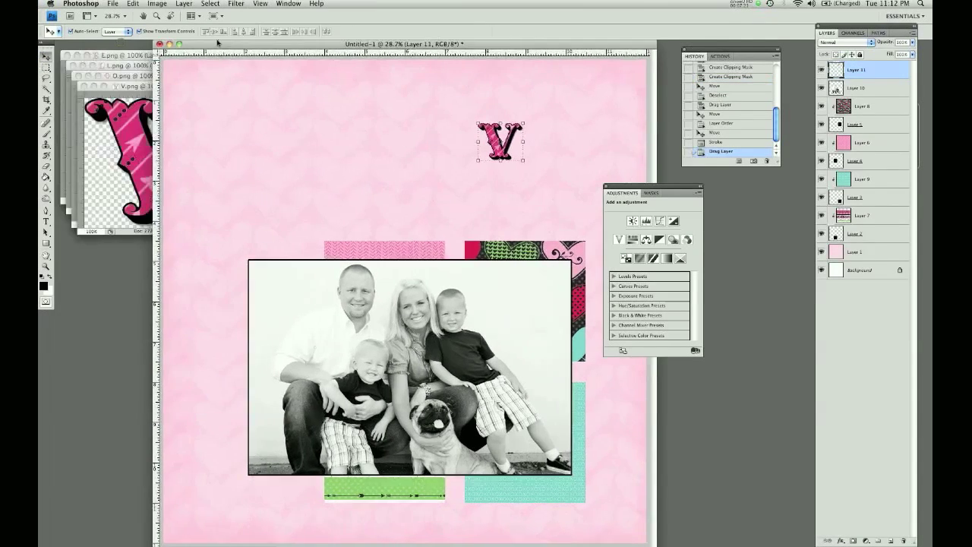
{"action": "left_click", "coordinate": [86, 90]}
{"action": "left_click_drag", "start_coordinate": [85, 89], "coordinate": [387, 141]}
{"action": "left_click", "coordinate": [78, 76]}
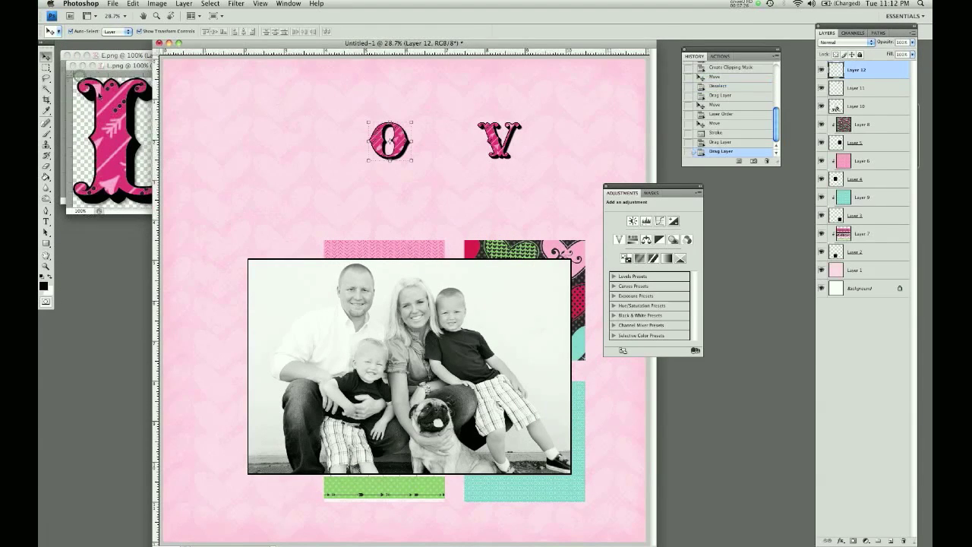
{"action": "left_click", "coordinate": [97, 93]}
{"action": "left_click_drag", "start_coordinate": [97, 93], "coordinate": [312, 115]}
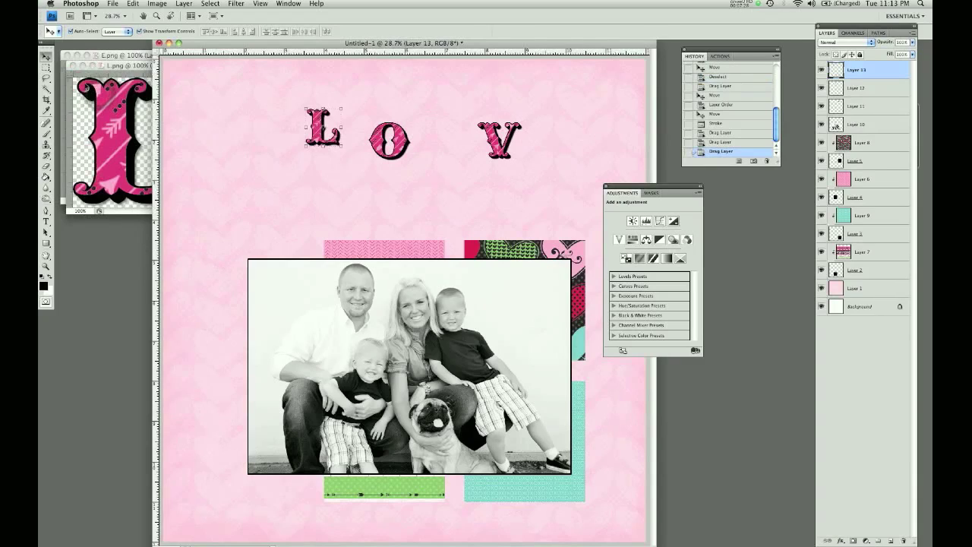
{"action": "left_click", "coordinate": [72, 66]}
{"action": "left_click", "coordinate": [97, 93]}
{"action": "left_click_drag", "start_coordinate": [97, 93], "coordinate": [547, 202]}
Step: Line up the V and O in front of the E, just above the photo's upper-right corner
{"action": "left_click_drag", "start_coordinate": [498, 148], "coordinate": [520, 219]}
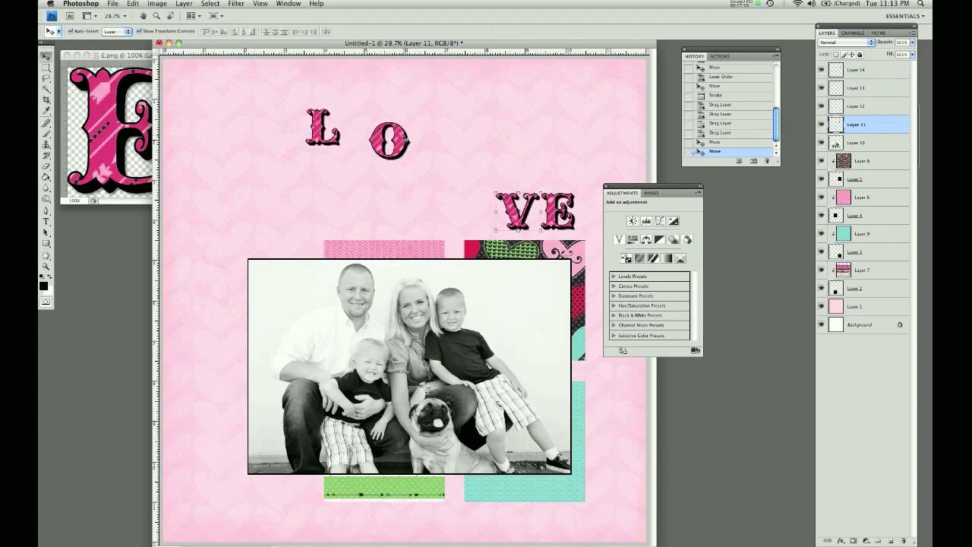
{"action": "left_click_drag", "start_coordinate": [402, 135], "coordinate": [492, 206]}
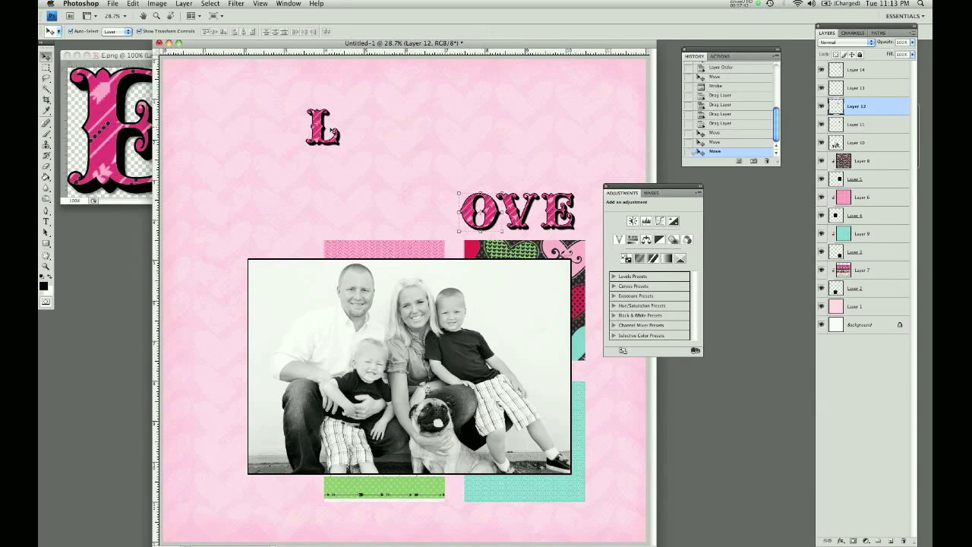